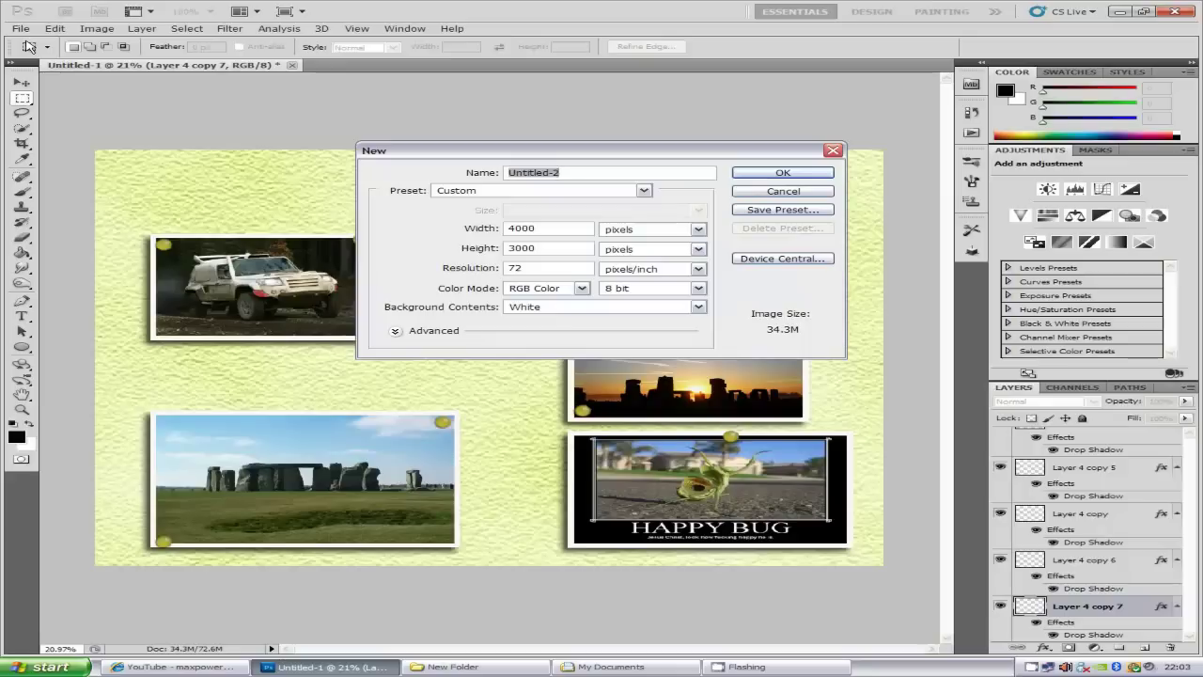
# Step: Create a 4000 × 3000 pixel RGB document at 72 pixels/inch with a white background, and add an empty layer
pyautogui.click(770, 173)
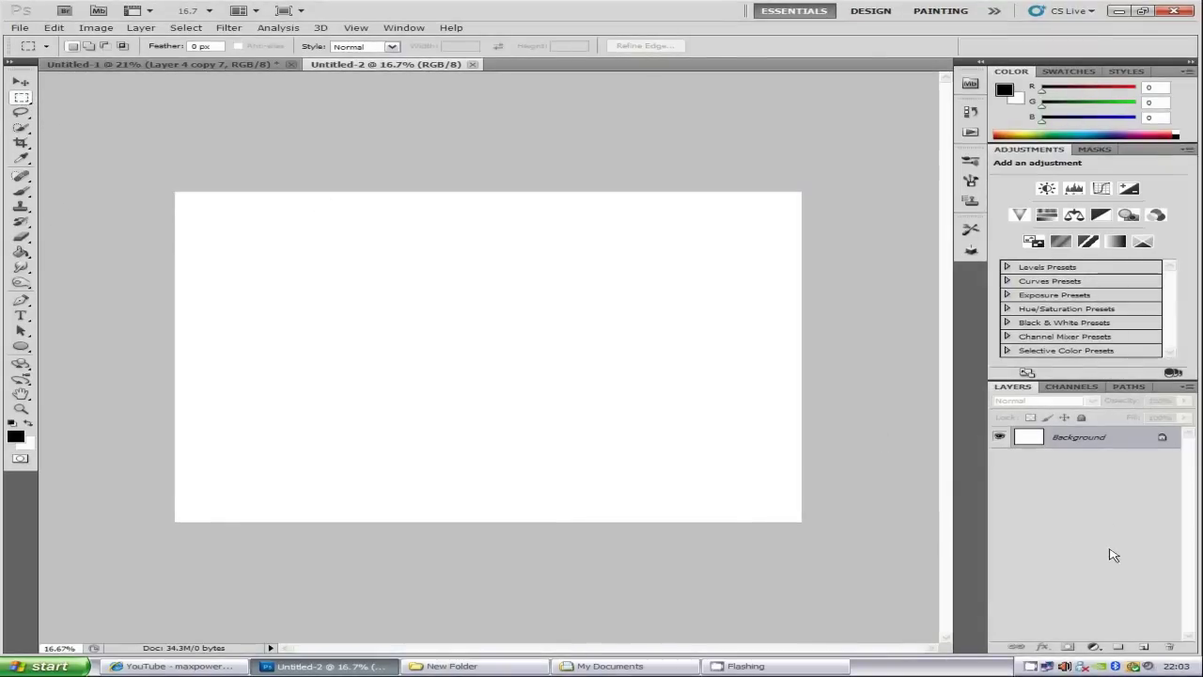
pyautogui.click(1144, 647)
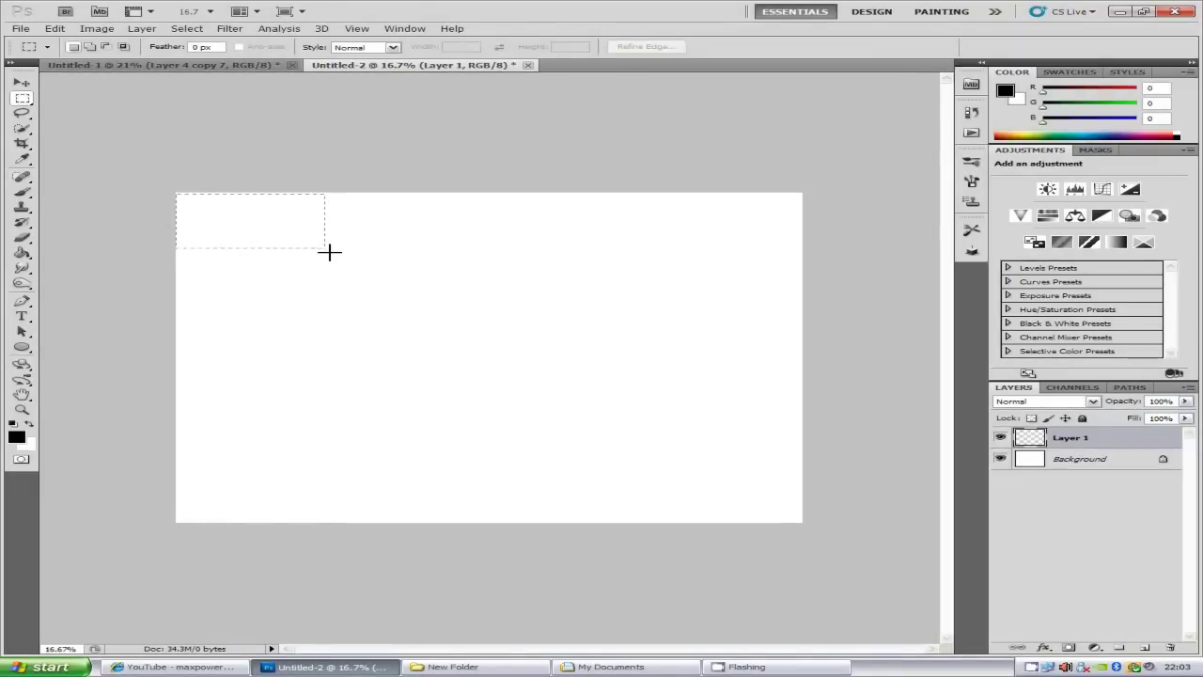
# Step: Fill a small rectangular selection in the canvas's upper-left corner with pale yellow #e2dba8 on the new layer
pyautogui.moveTo(329, 251); pyautogui.dragTo(330, 254)
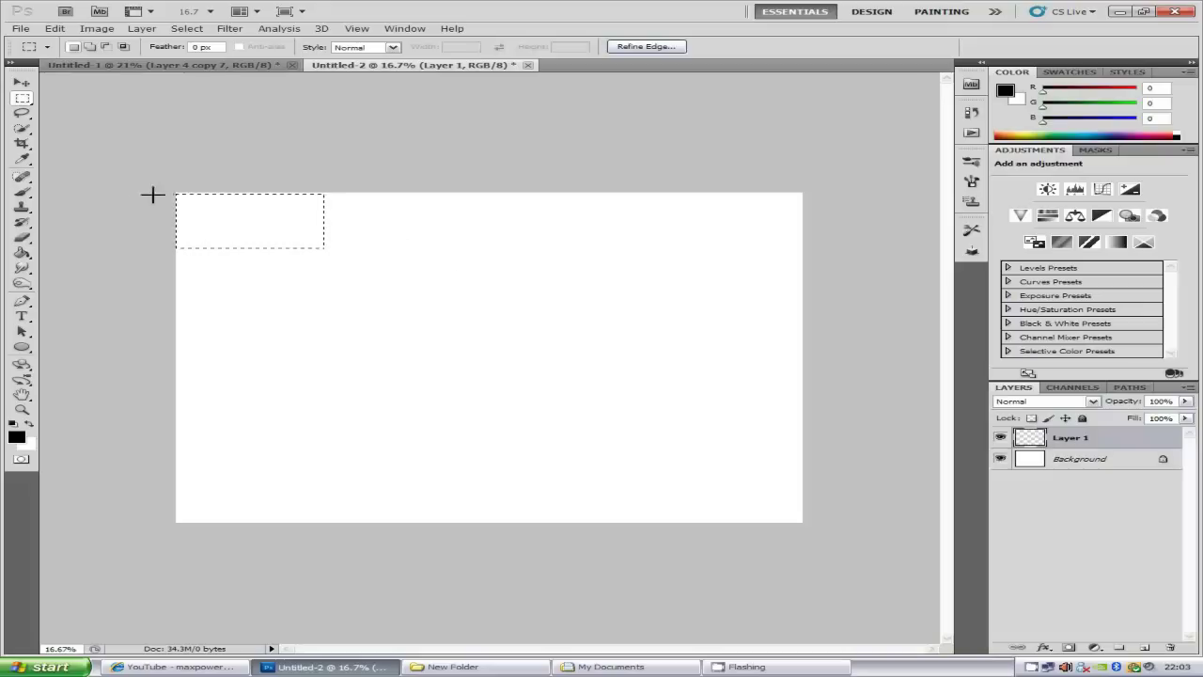
pyautogui.click(16, 435)
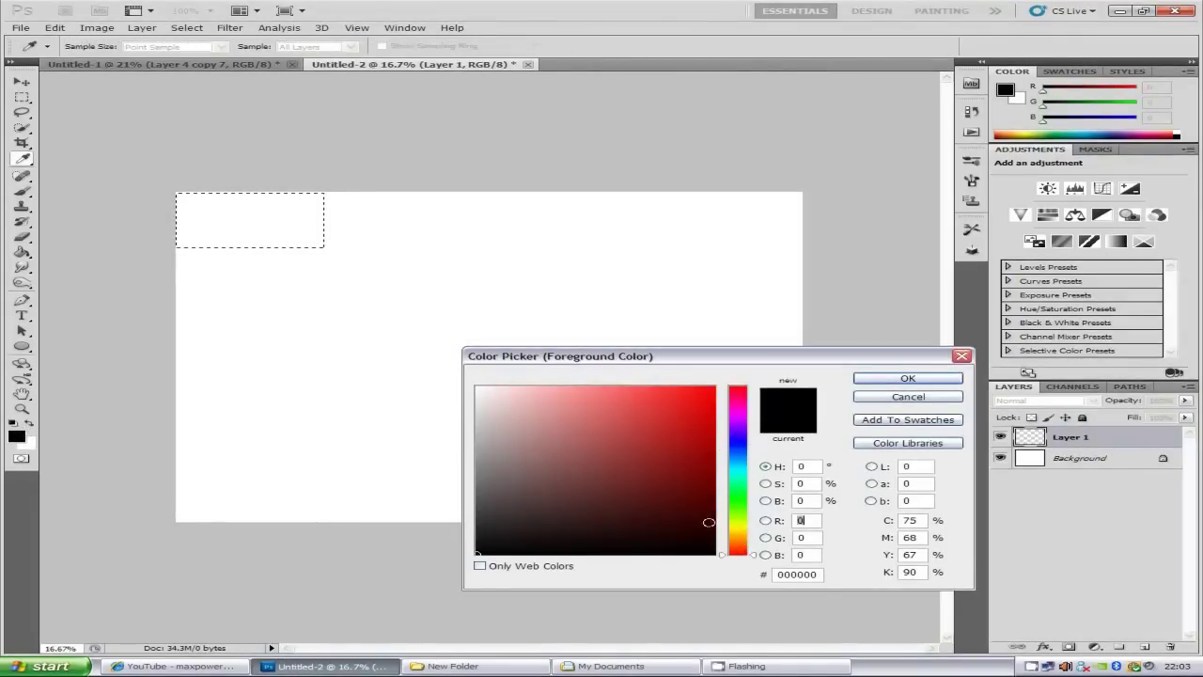
pyautogui.click(736, 530)
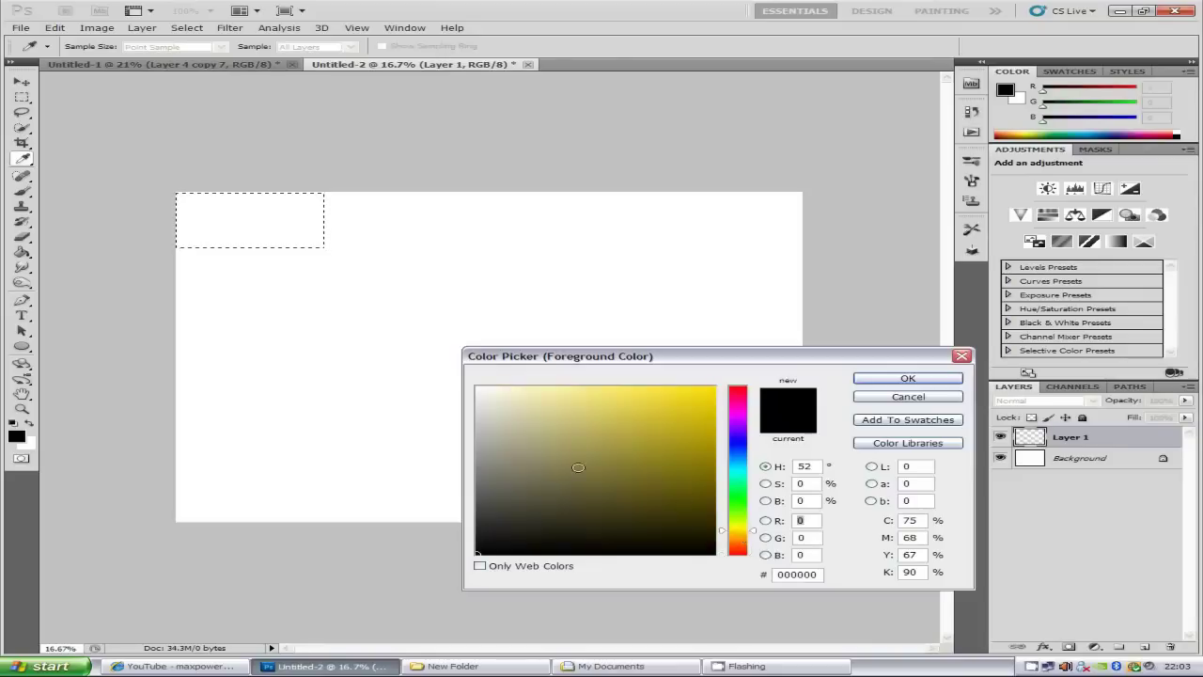
pyautogui.click(536, 405)
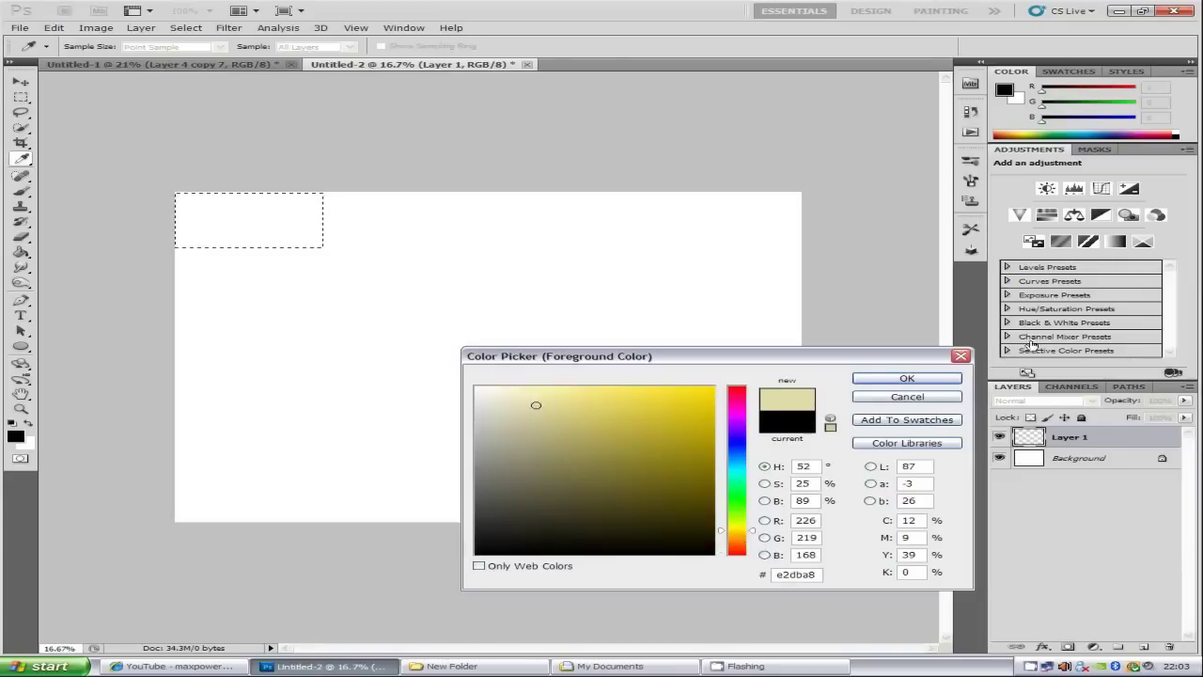
pyautogui.click(907, 381)
pyautogui.press('m')
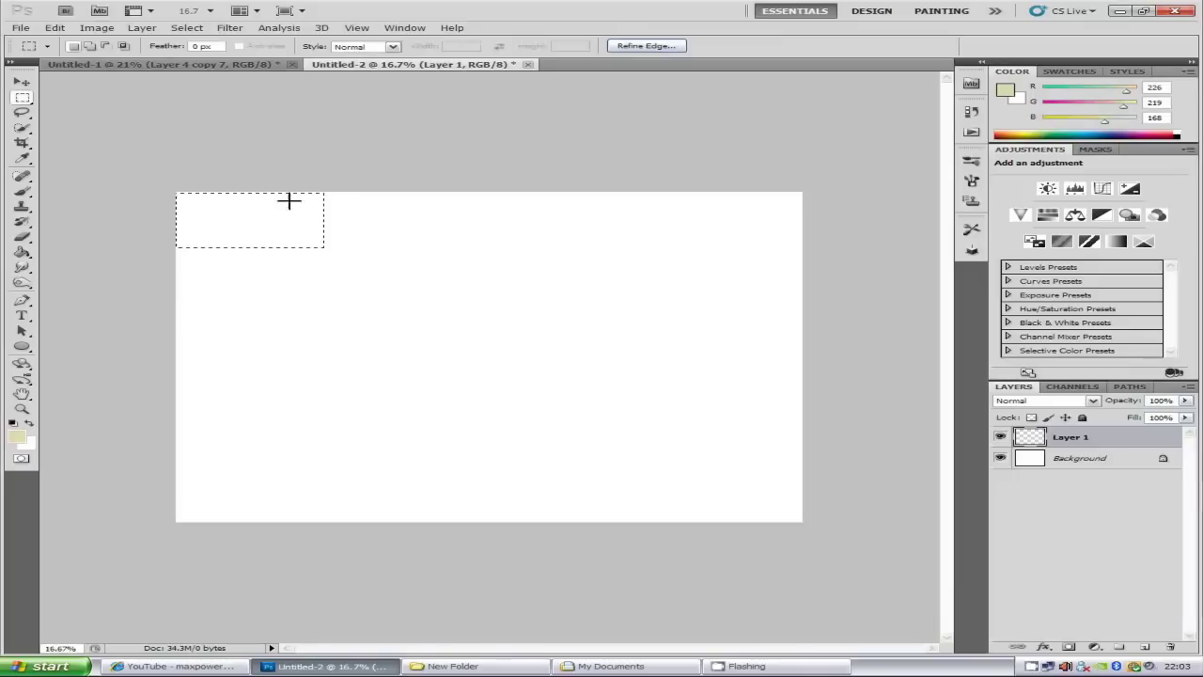
pyautogui.click(23, 254)
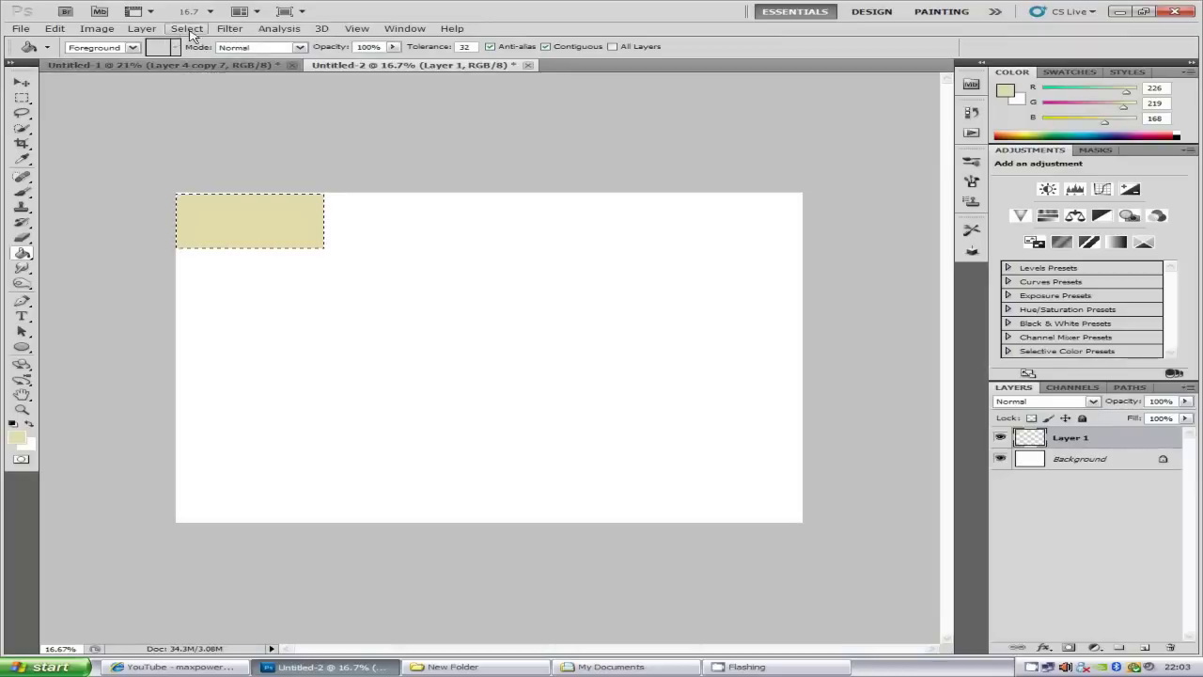
# Step: Apply the Texturizer filter to the yellow rectangle with Sandstone texture, 200% scaling, relief 4 and light from the top
pyautogui.click(229, 28)
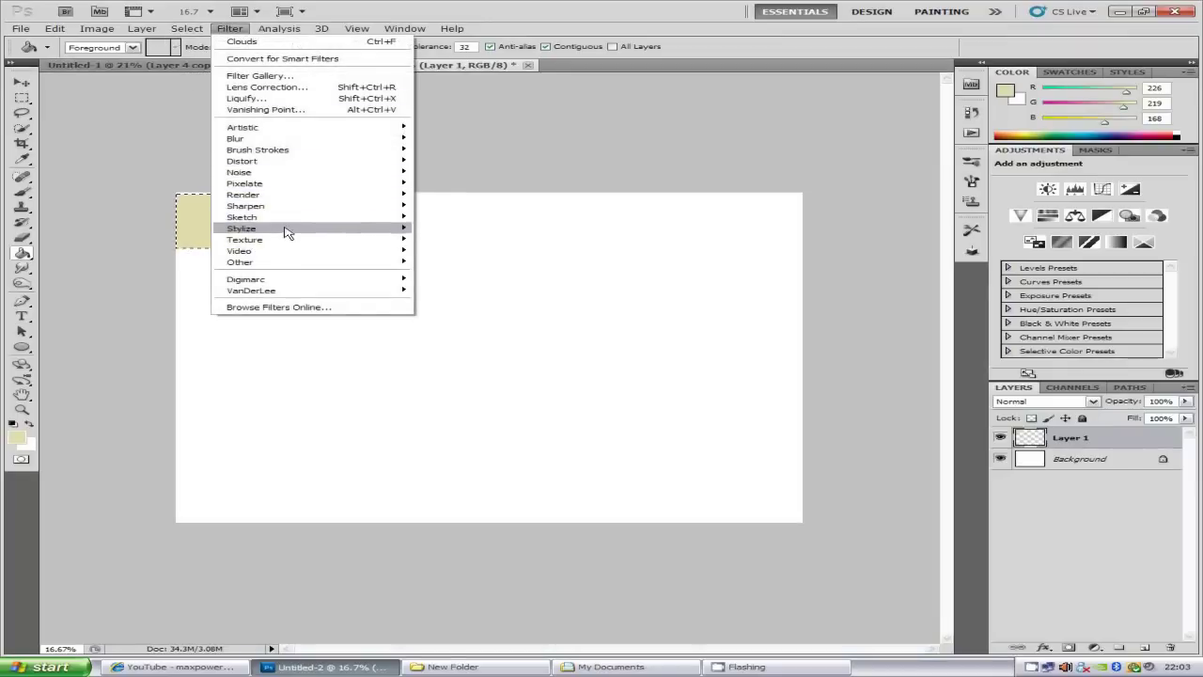
pyautogui.moveTo(280, 247)
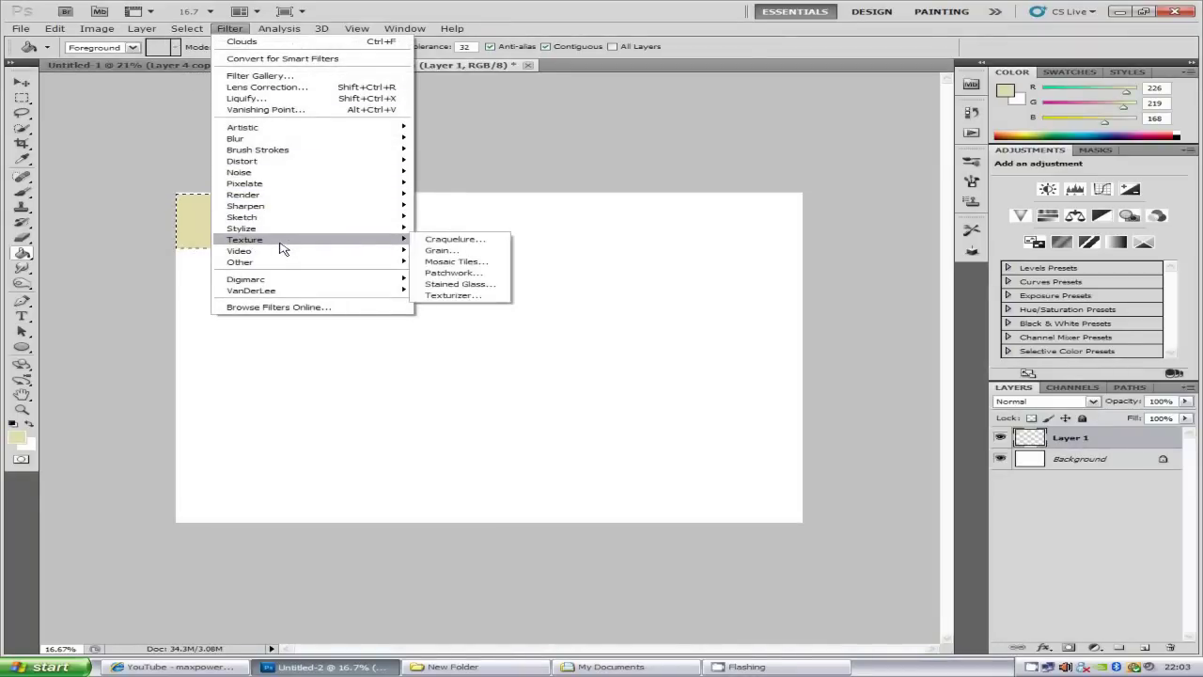
pyautogui.click(449, 295)
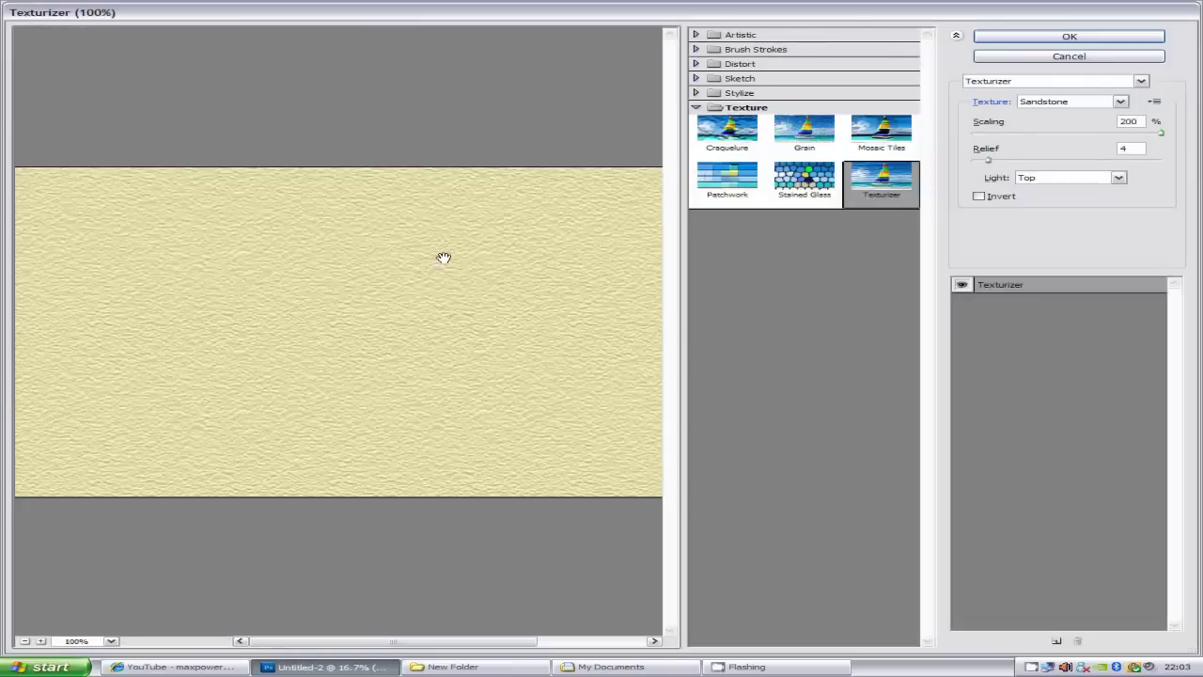
pyautogui.click(1140, 81)
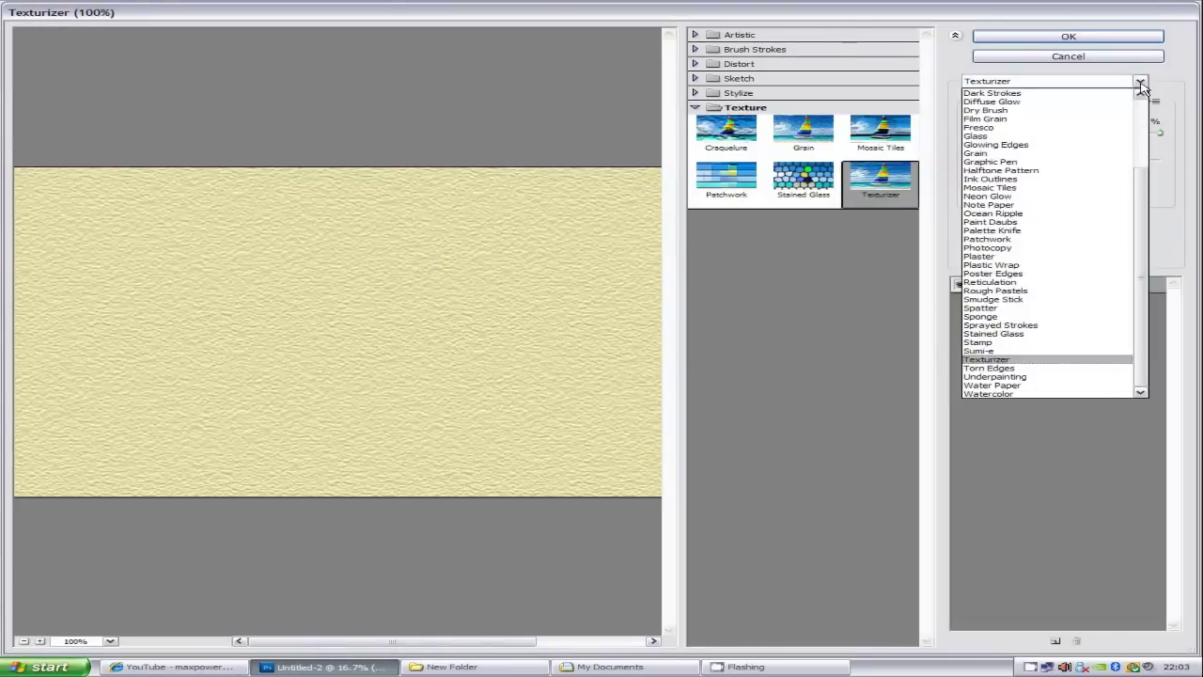
pyautogui.click(1180, 86)
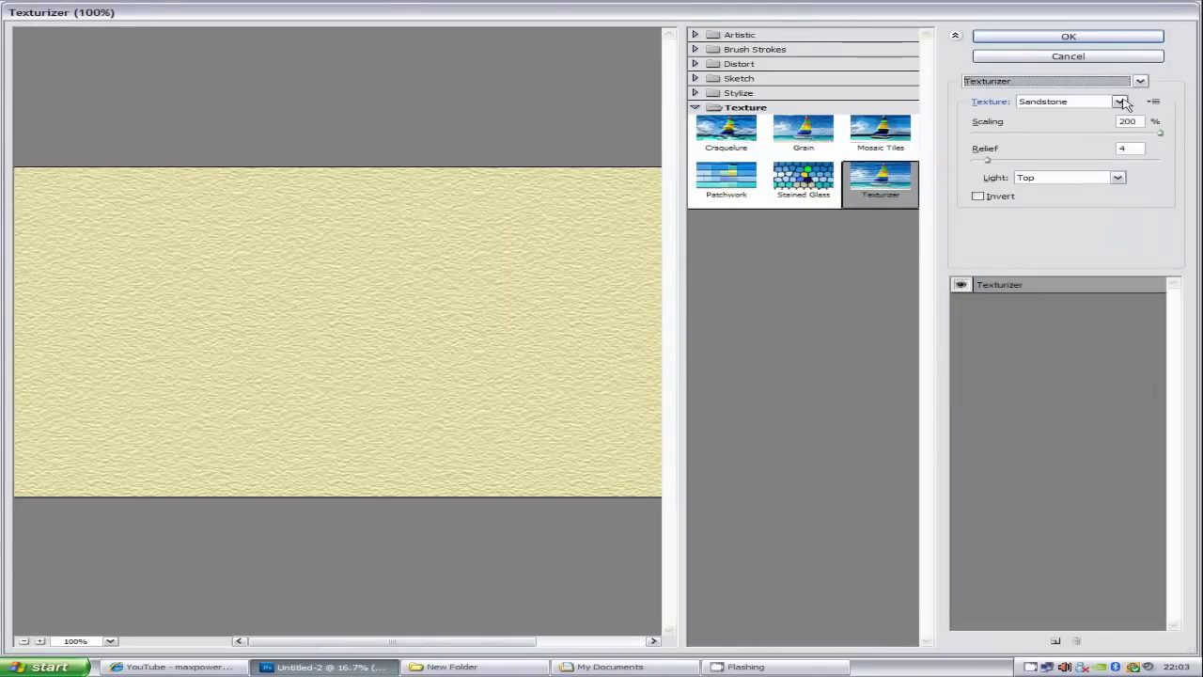
pyautogui.click(1120, 101)
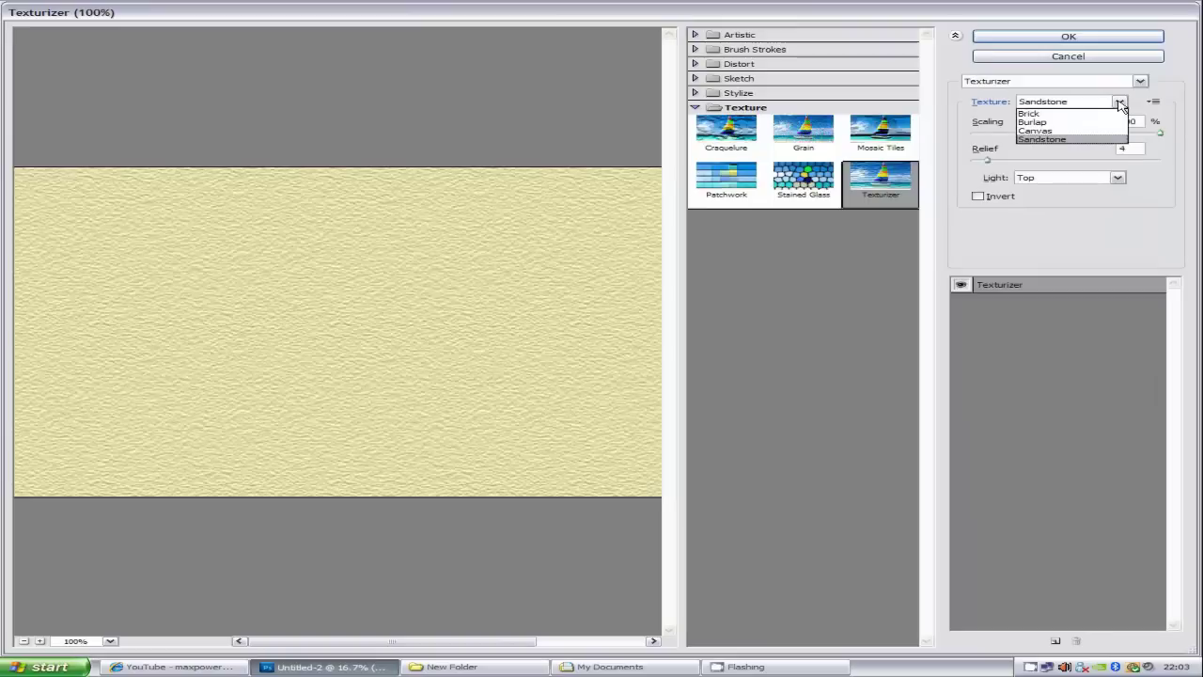
pyautogui.click(1064, 141)
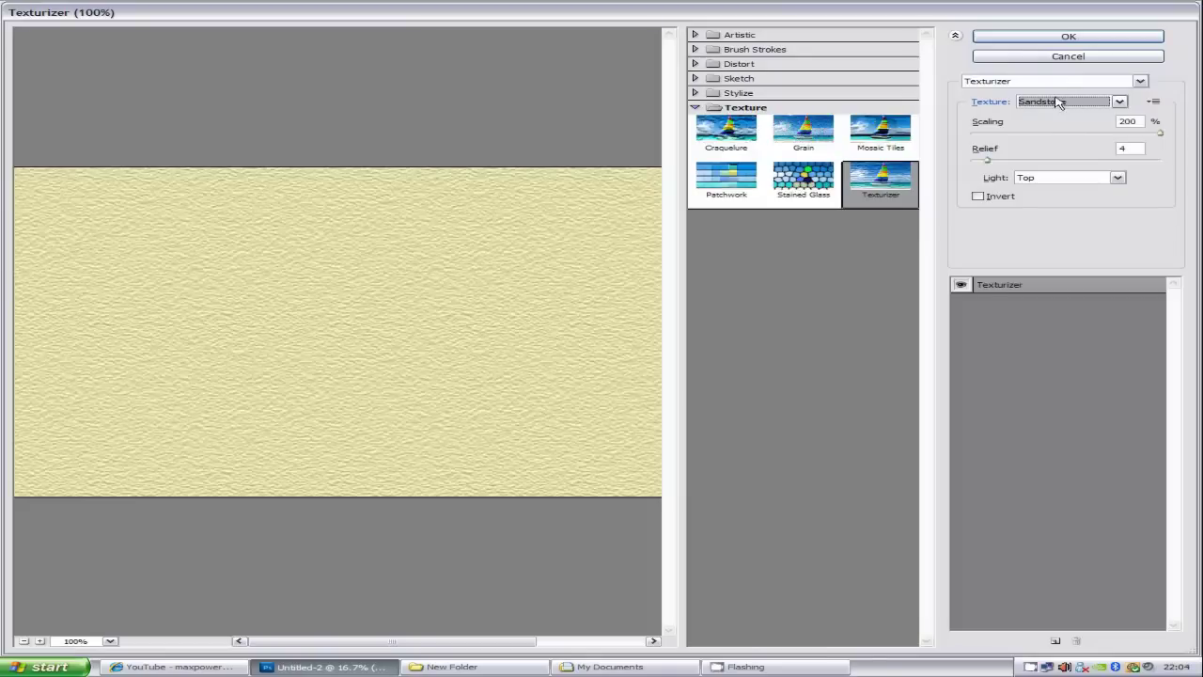
pyautogui.click(1065, 37)
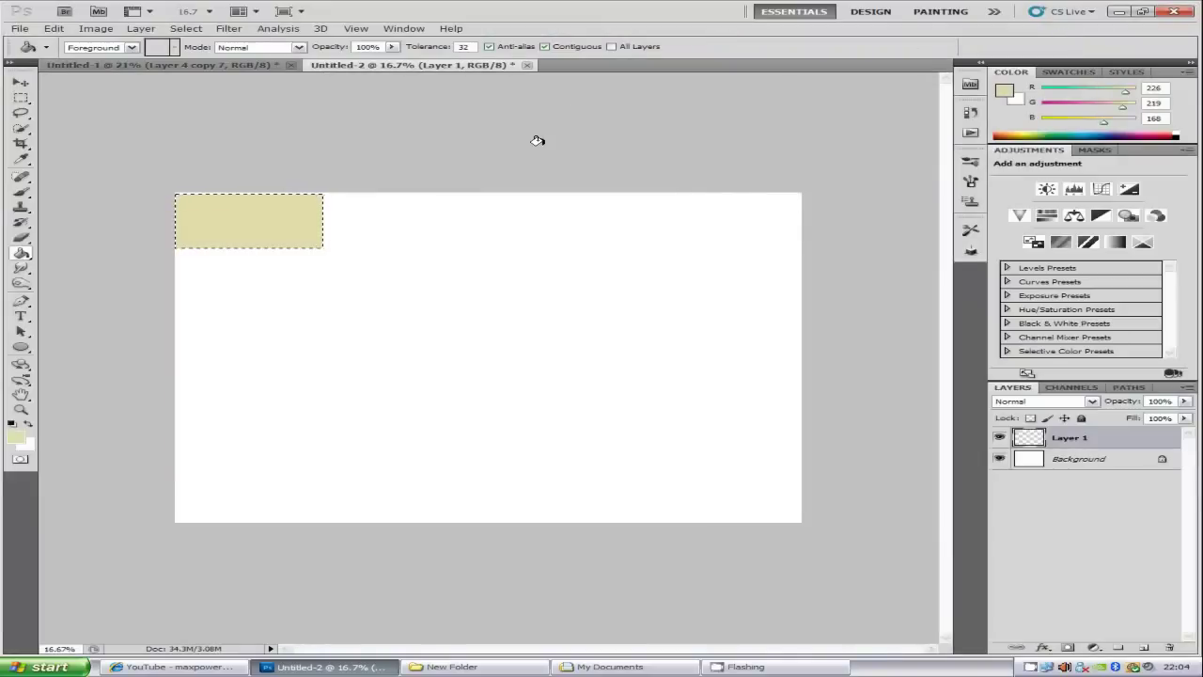
# Step: Stretch the textured yellow rectangle with Free Transform until it covers the whole canvas
pyautogui.hotkey('ctrl', 't')
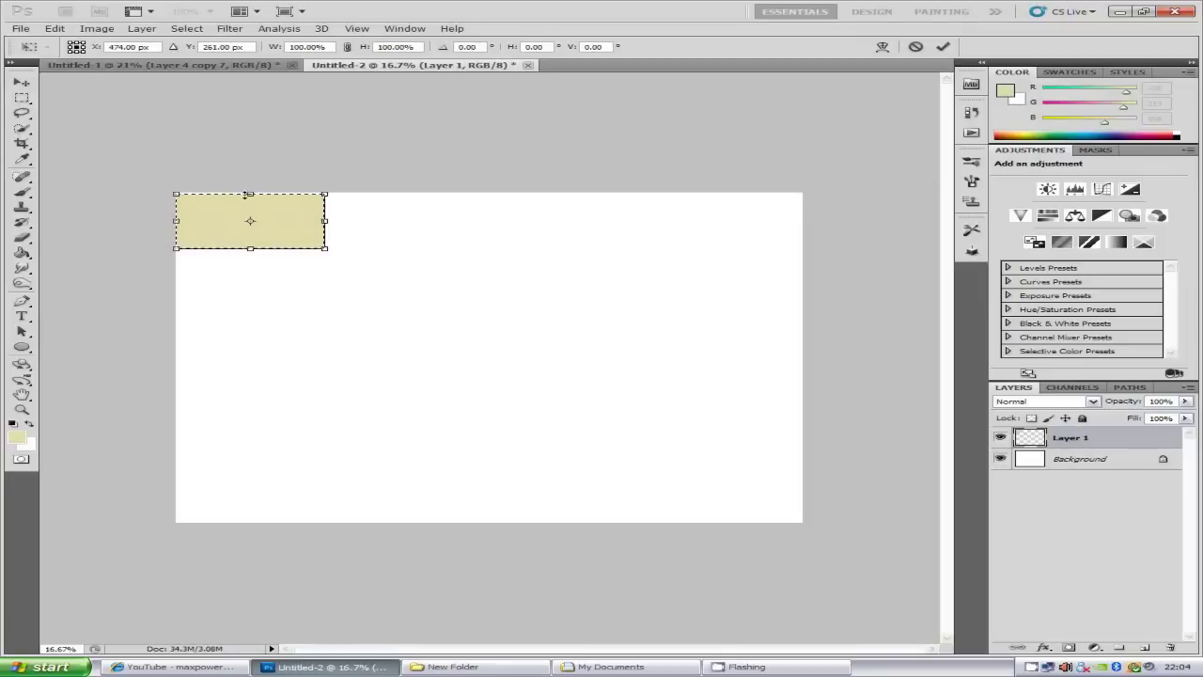
pyautogui.moveTo(250, 192); pyautogui.dragTo(251, 190)
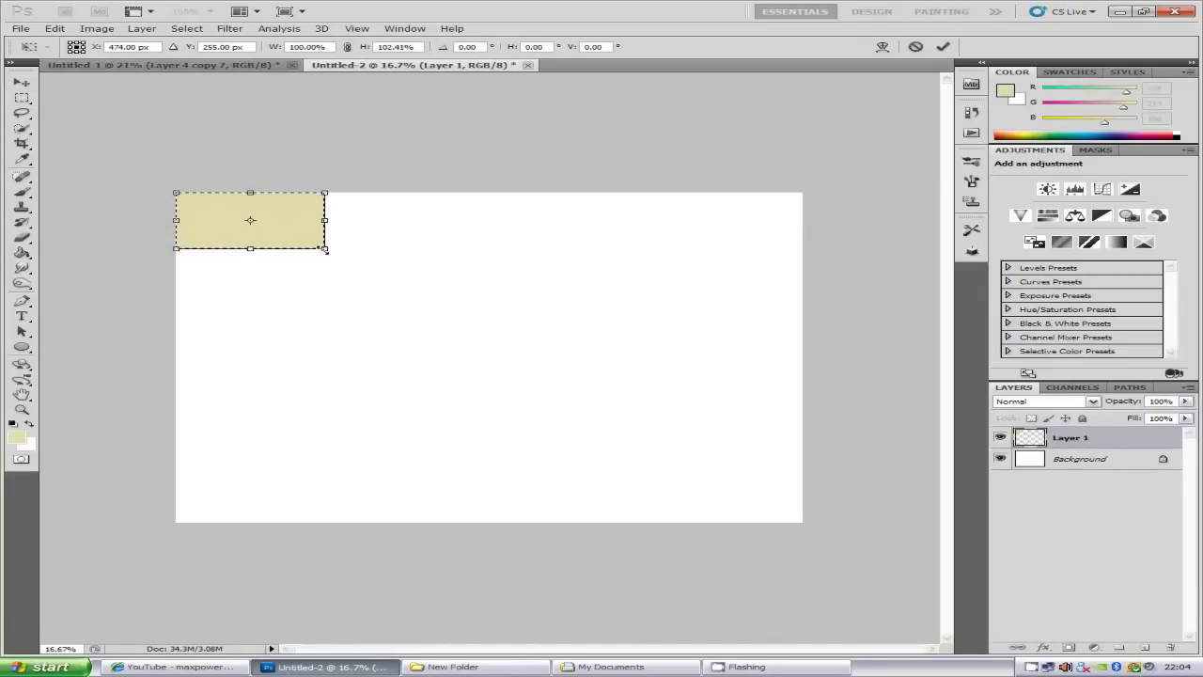
pyautogui.moveTo(325, 249); pyautogui.dragTo(804, 522)
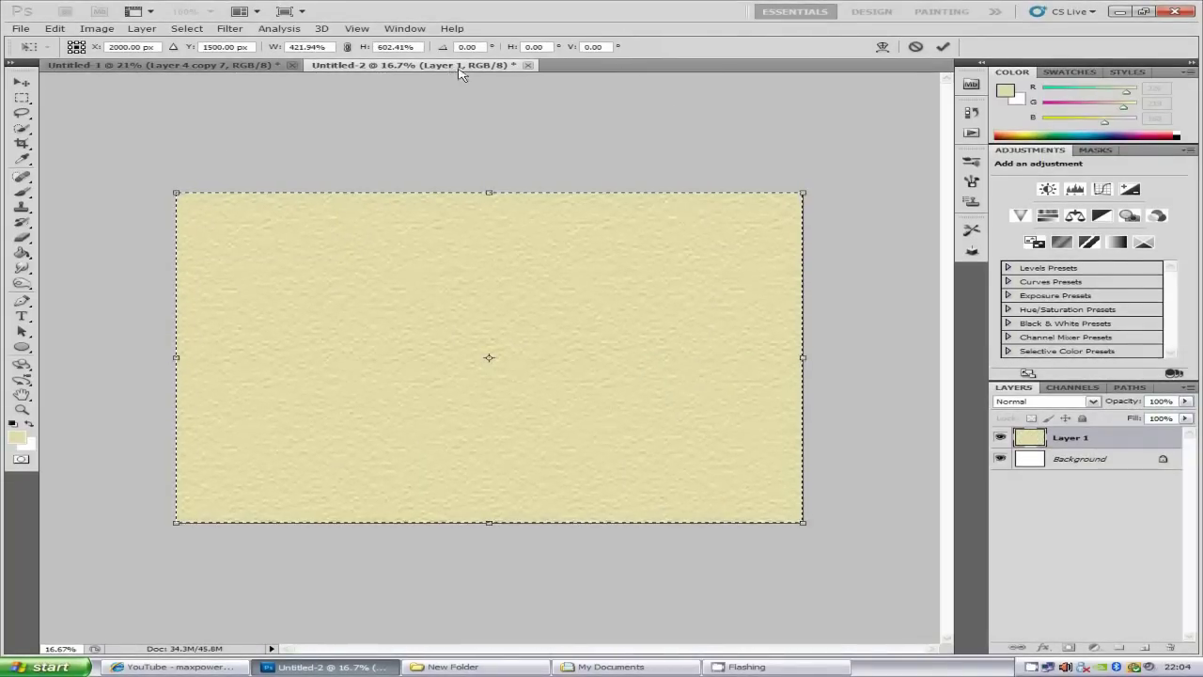
pyautogui.click(942, 46)
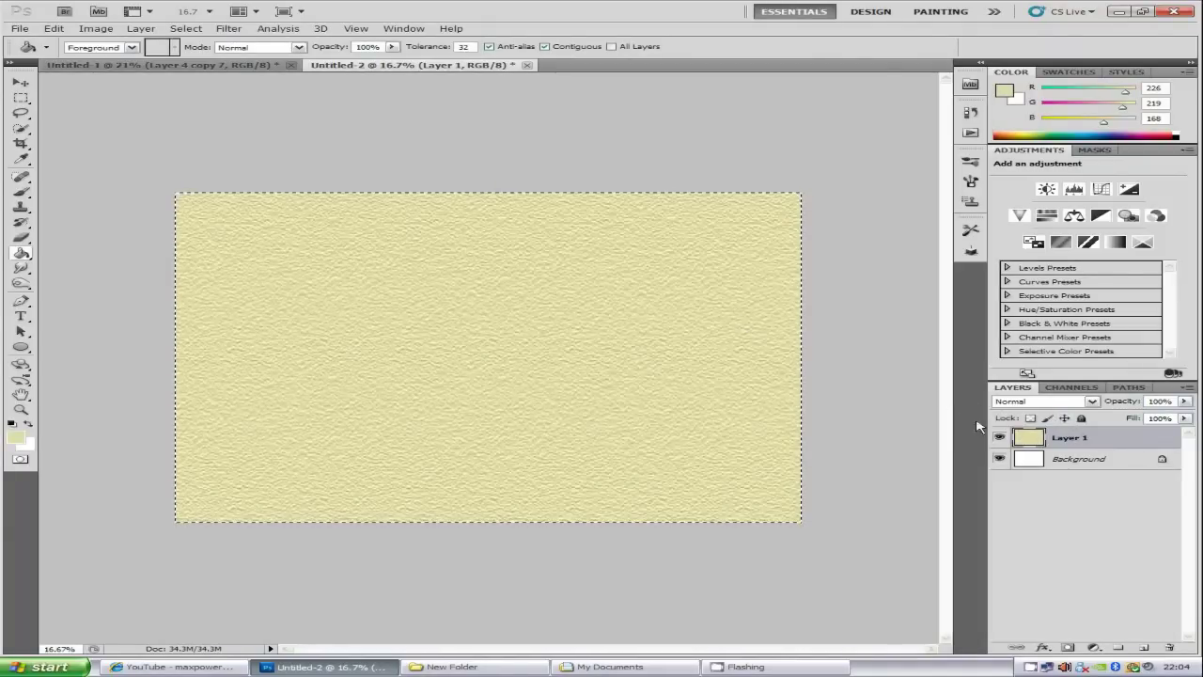
# Step: Add a new layer above the texture and replace the selection with a small rectangle in the canvas's upper-left corner
pyautogui.click(1147, 647)
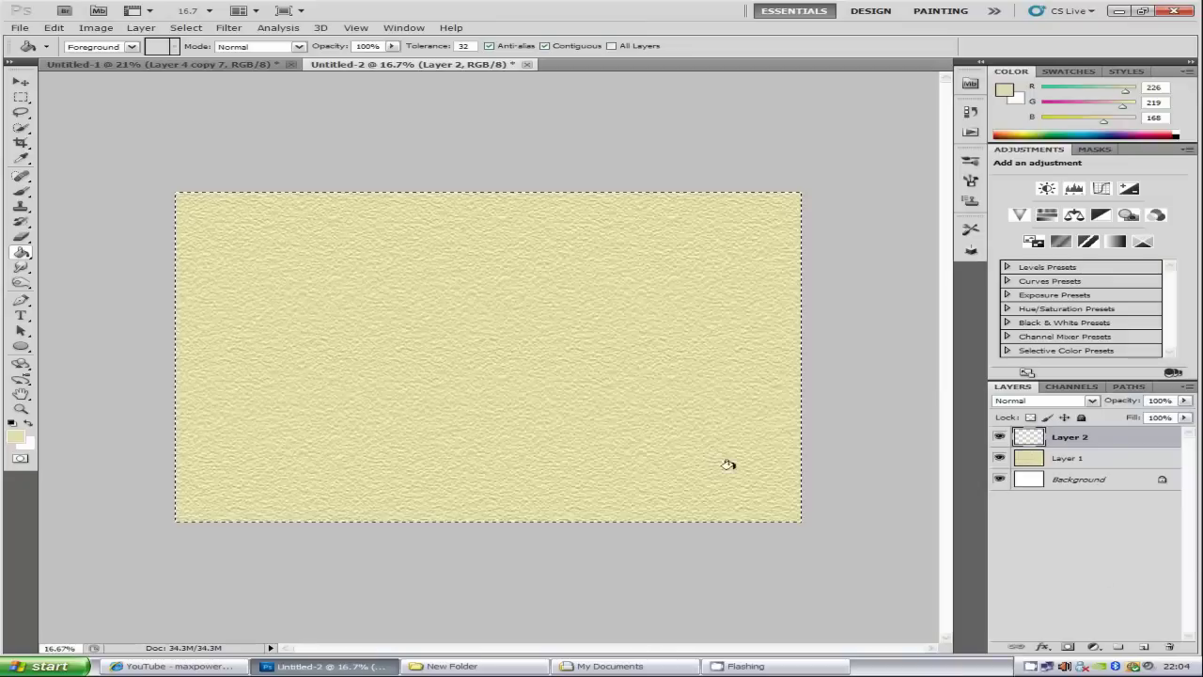
pyautogui.click(23, 99)
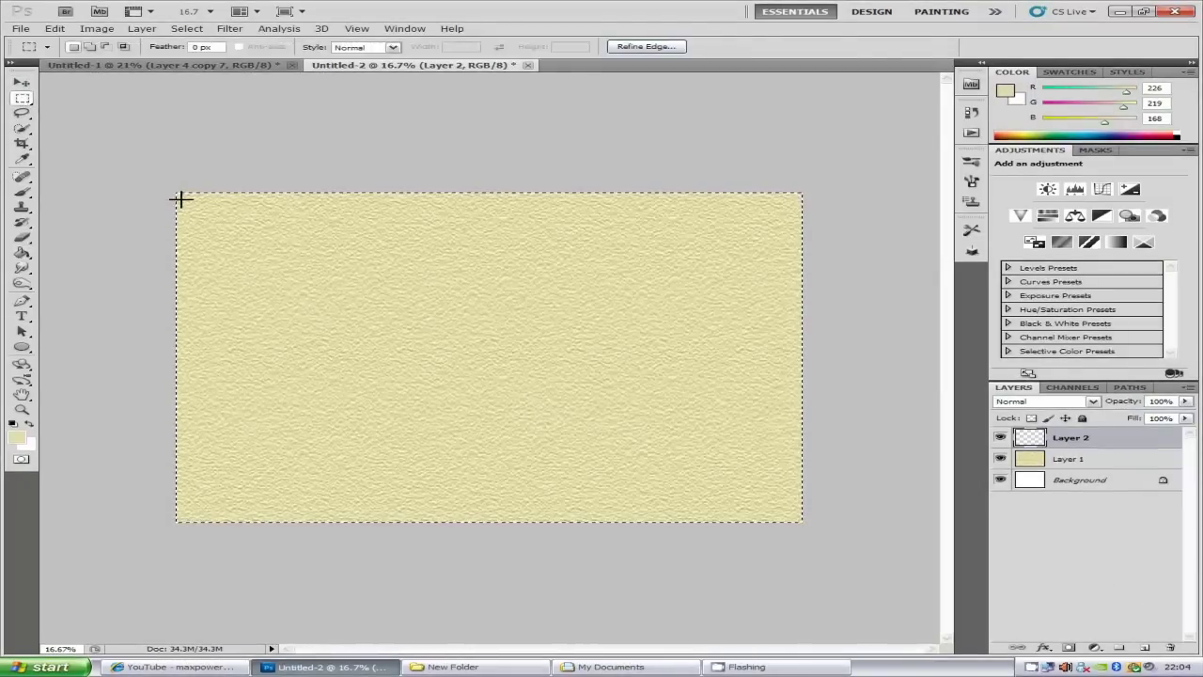
pyautogui.click(230, 226)
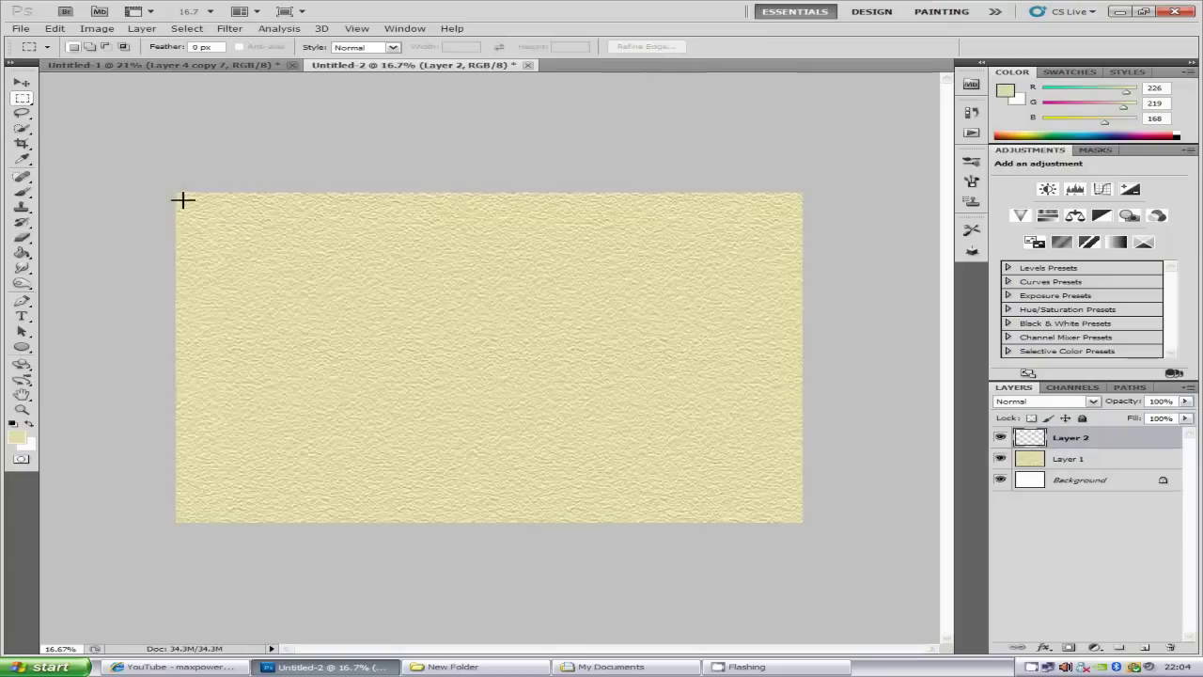
pyautogui.moveTo(191, 203); pyautogui.dragTo(312, 252)
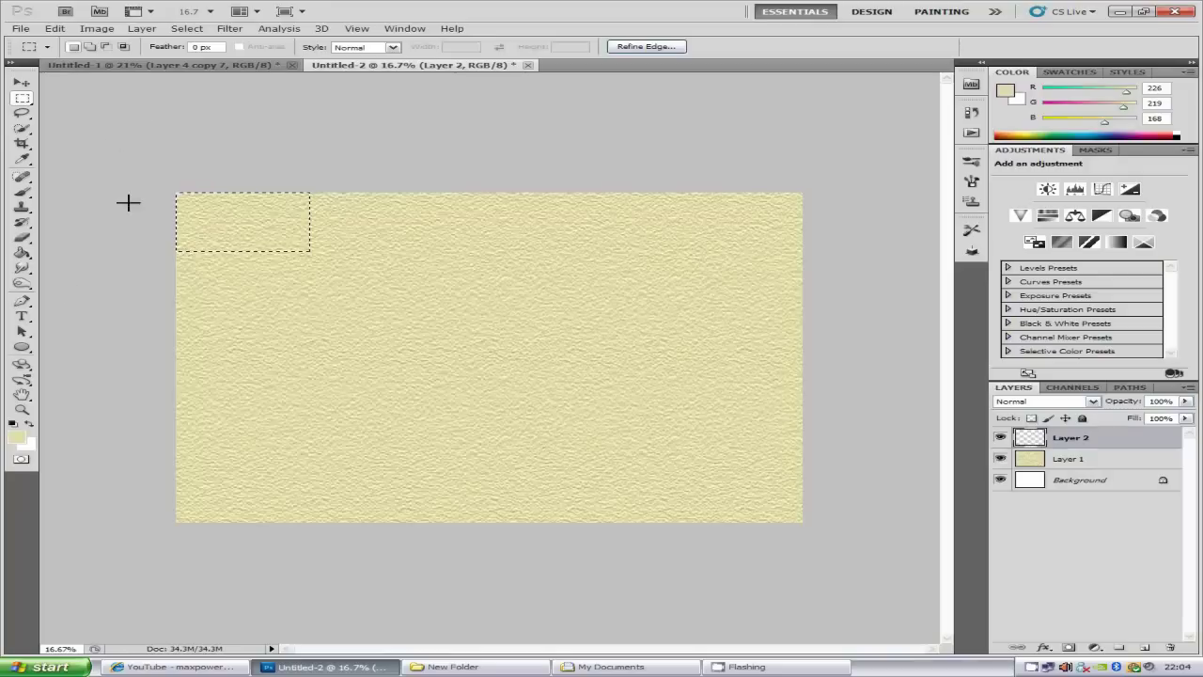
# Step: Reset the colours to default black and white and render Clouds inside the small selection
pyautogui.click(12, 423)
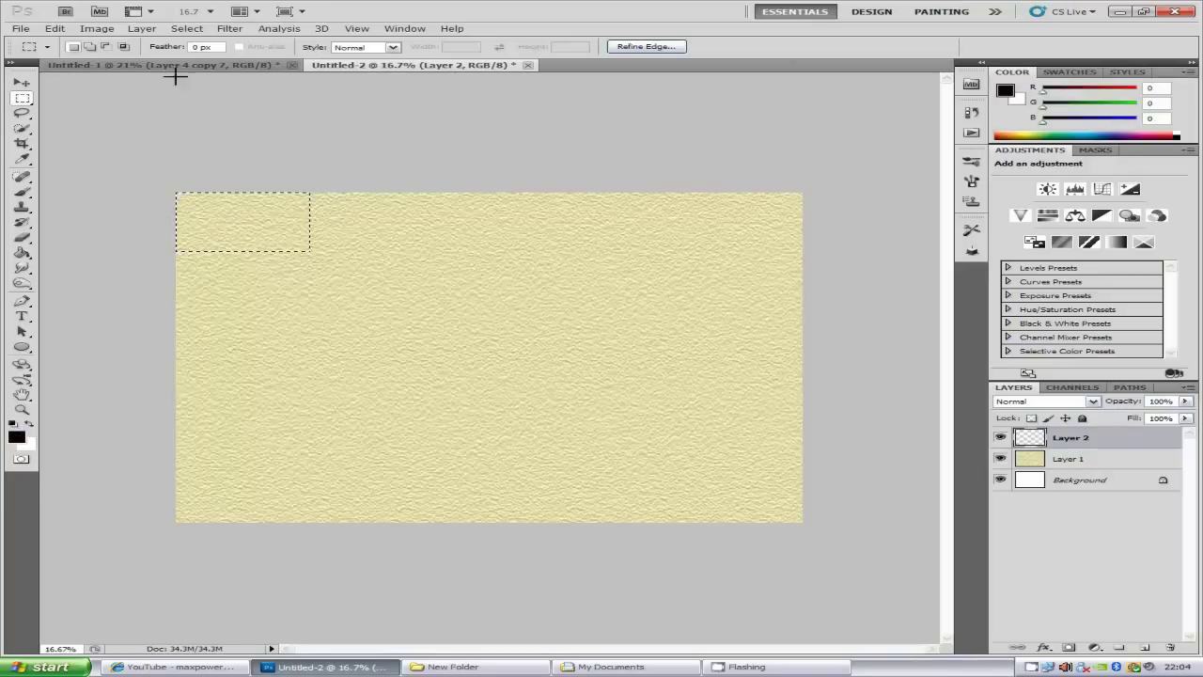
pyautogui.click(230, 29)
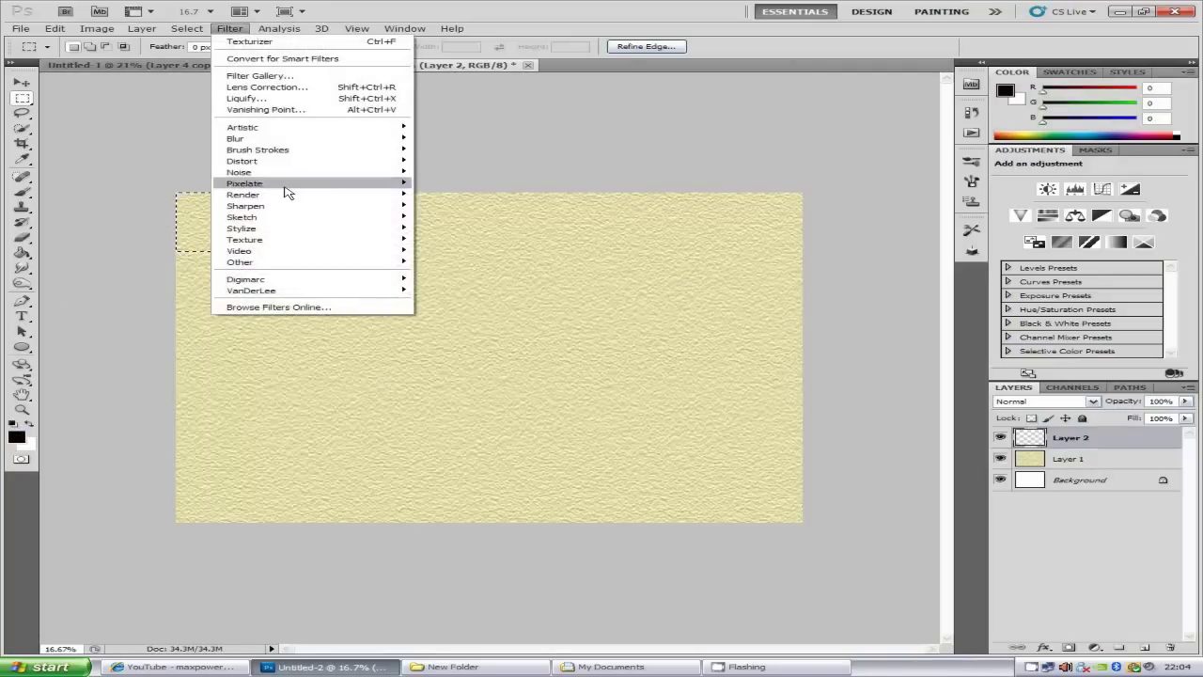
pyautogui.moveTo(365, 201)
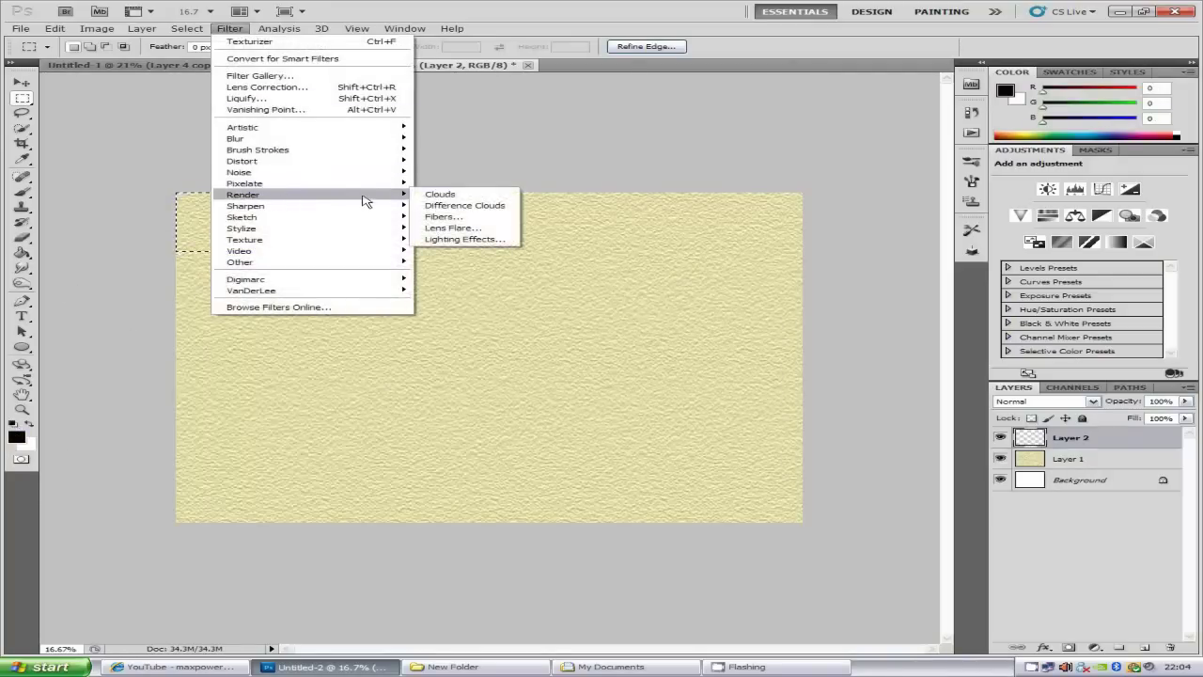
pyautogui.click(438, 194)
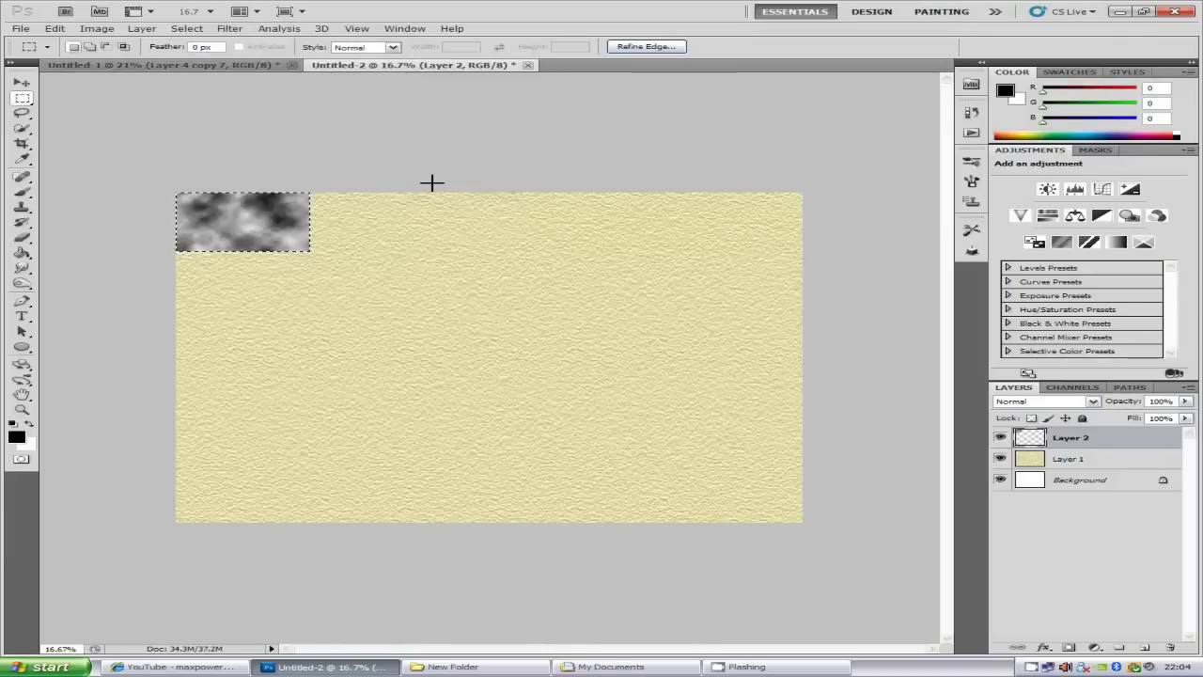
# Step: Stretch the clouds patch with Free Transform until it covers the whole canvas
pyautogui.hotkey('ctrl', 't')
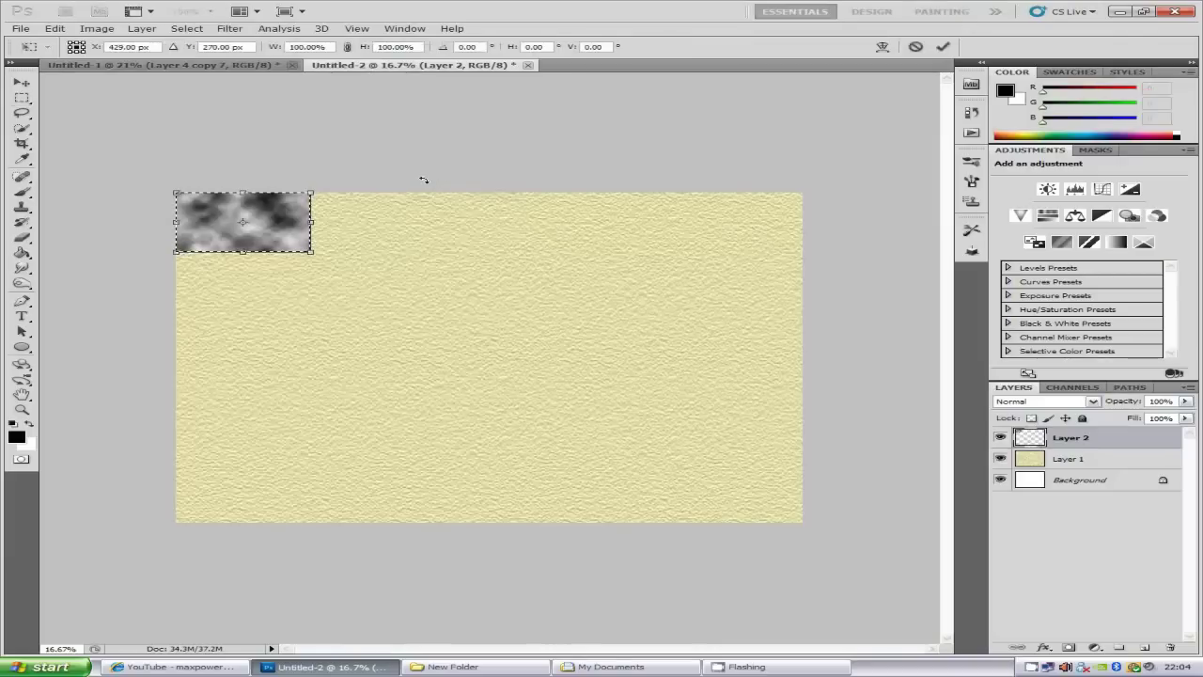
pyautogui.moveTo(312, 252); pyautogui.dragTo(807, 524)
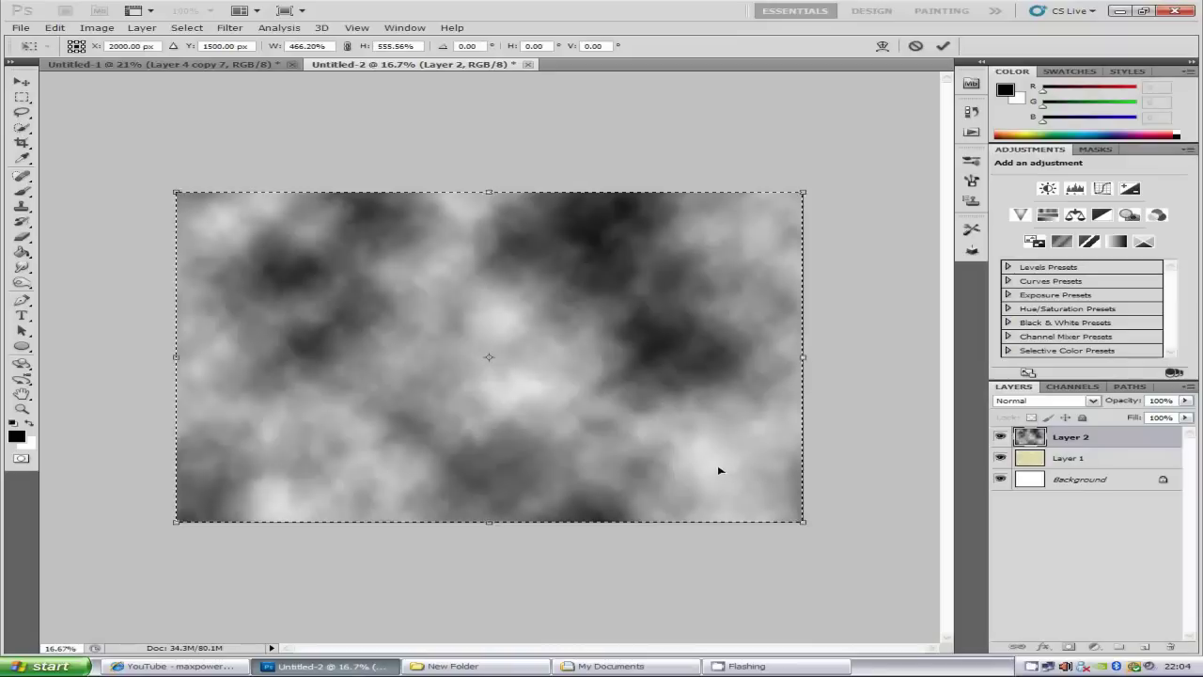
pyautogui.click(943, 45)
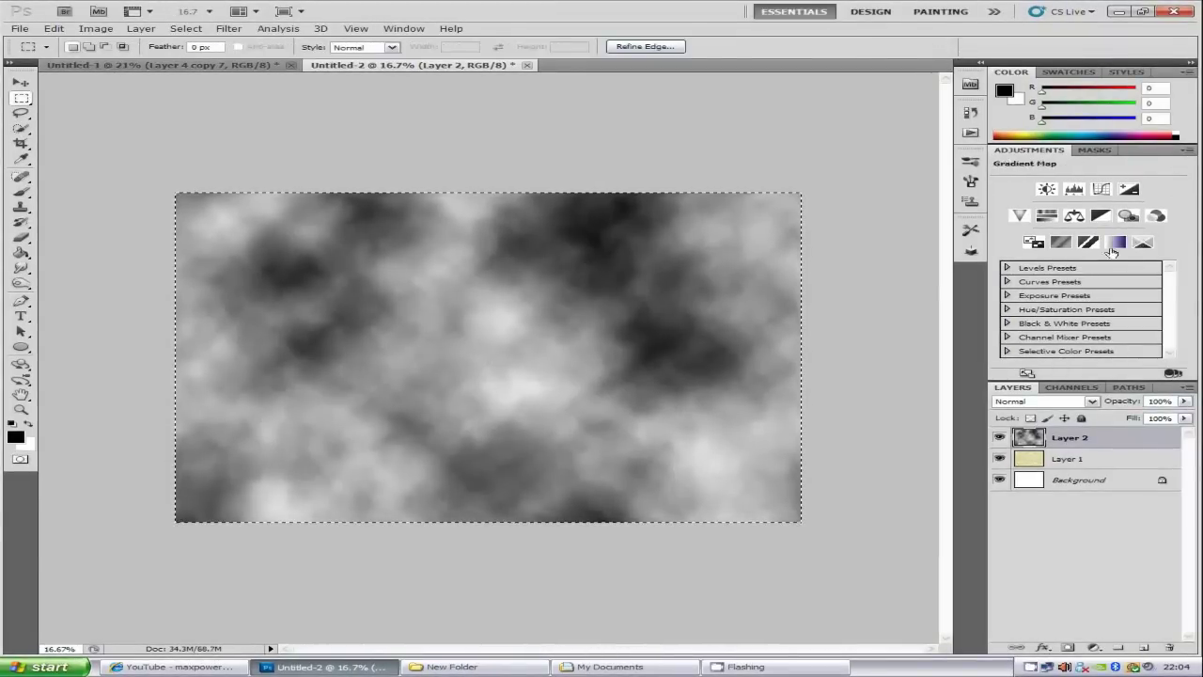
# Step: Set the clouds layer's blend mode to Soft Light and clear the selection
pyautogui.click(1092, 404)
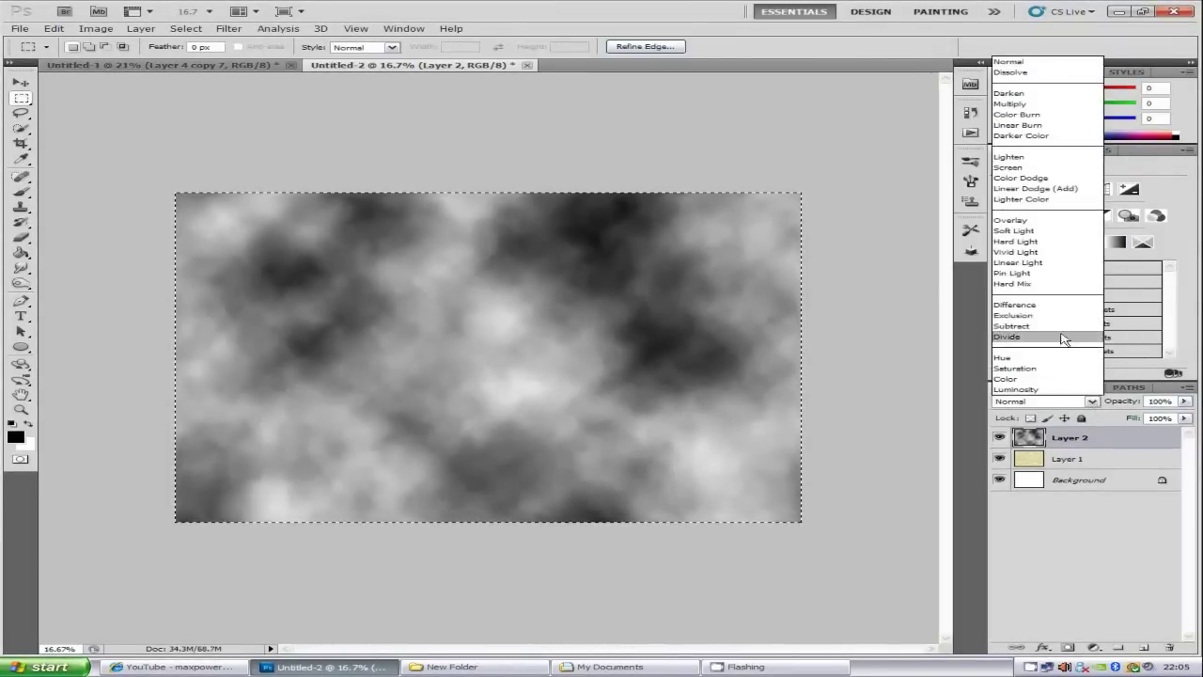
pyautogui.click(1052, 231)
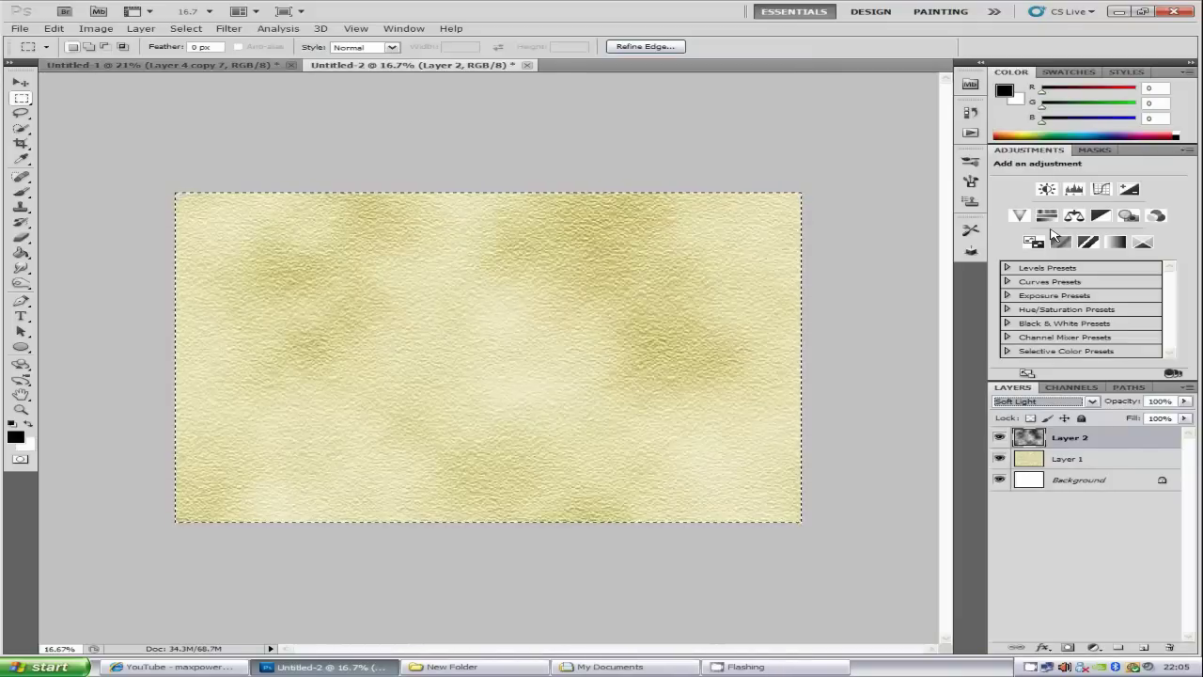
pyautogui.hotkey('ctrl', 'd')
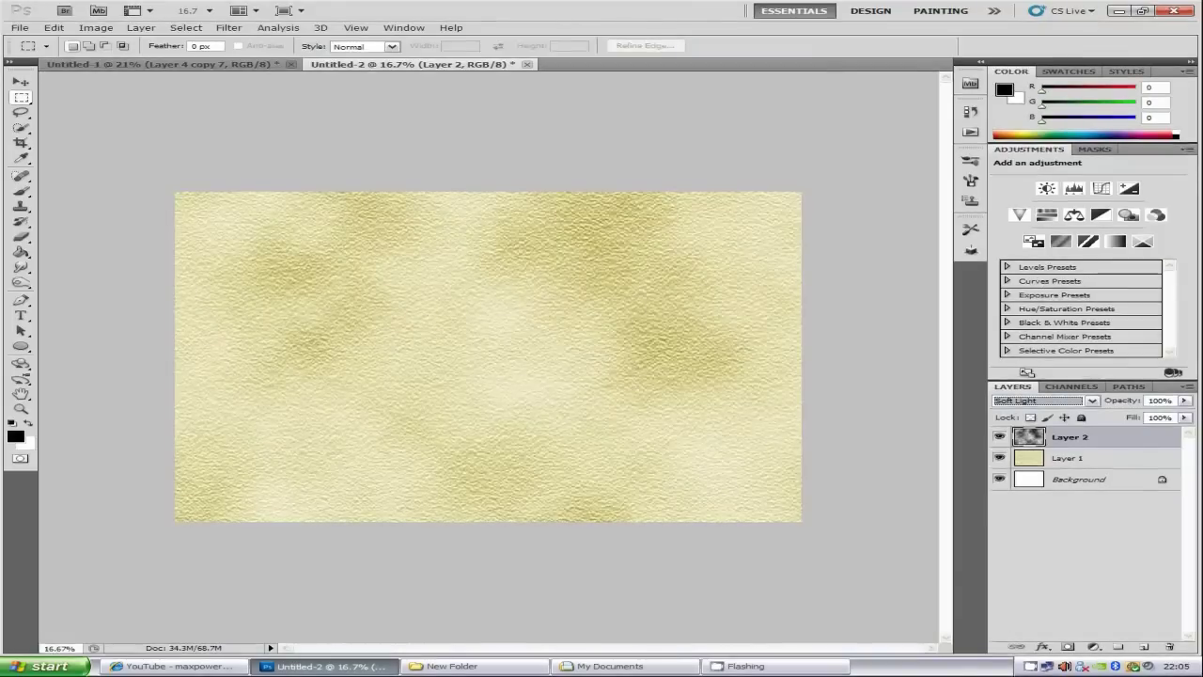
# Step: Place the dollar bill picture from New Folder onto the pinboard canvas and commit the placement
pyautogui.click(522, 668)
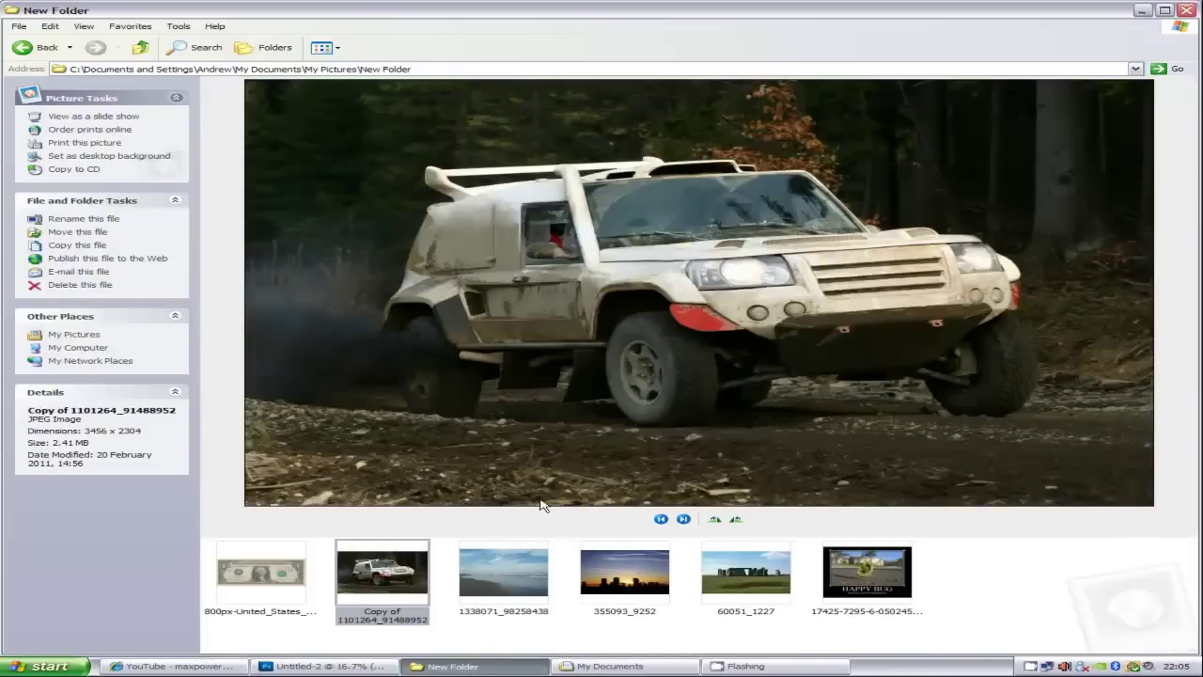
pyautogui.moveTo(273, 569); pyautogui.dragTo(383, 458)
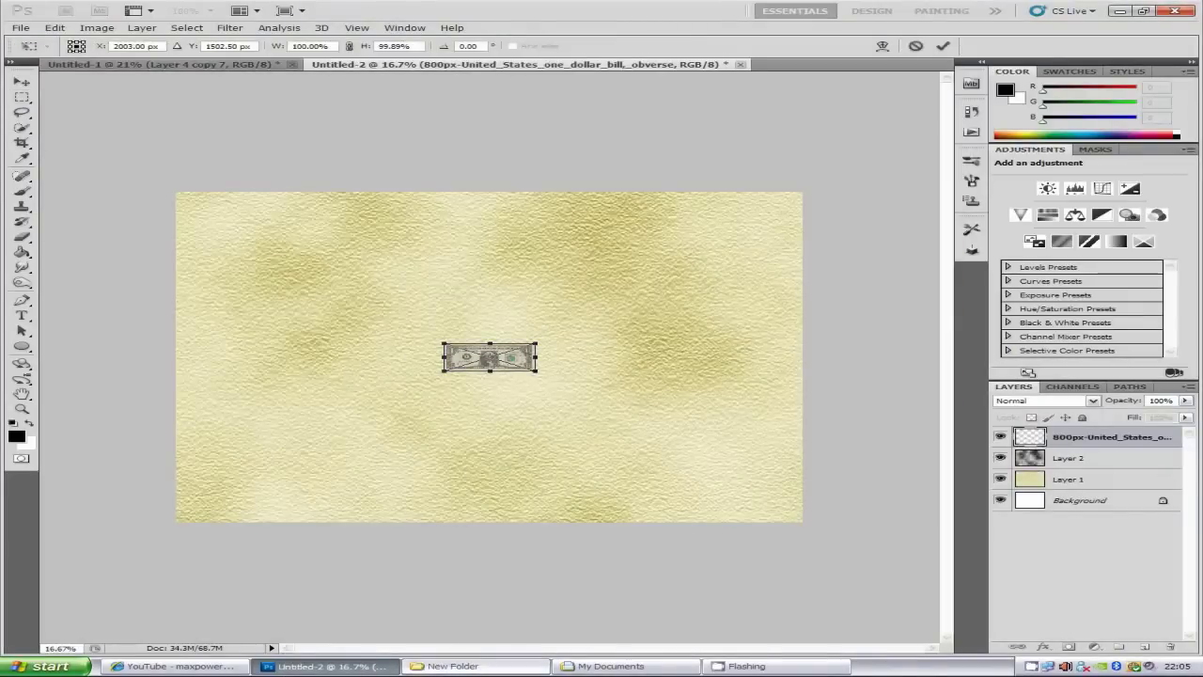
pyautogui.click(453, 665)
pyautogui.moveTo(383, 572); pyautogui.dragTo(345, 262)
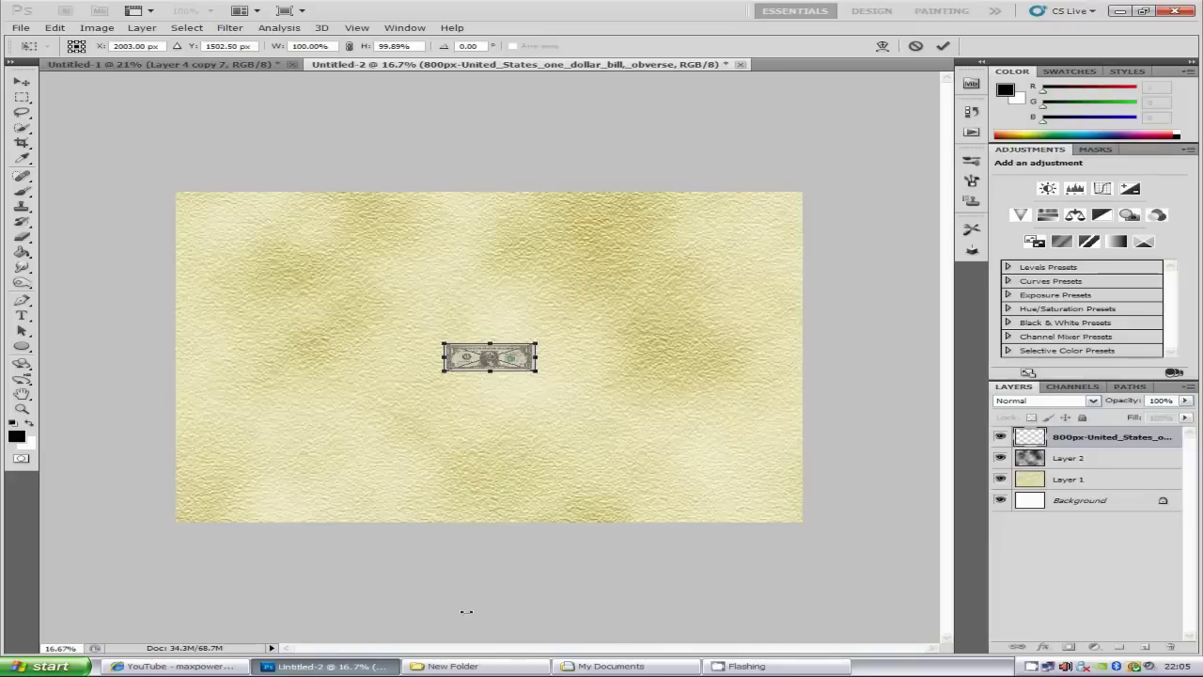
pyautogui.click(943, 45)
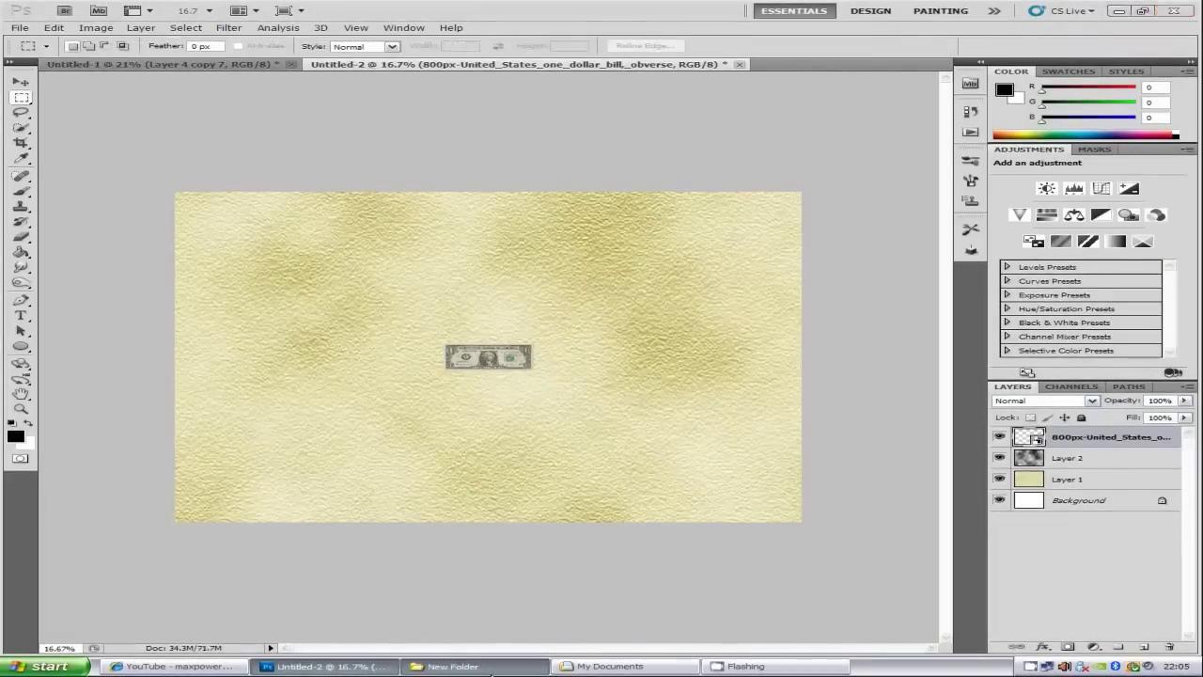
# Step: Place the white rally car picture from New Folder onto the canvas and commit it
pyautogui.click(489, 669)
pyautogui.moveTo(384, 571); pyautogui.dragTo(615, 274)
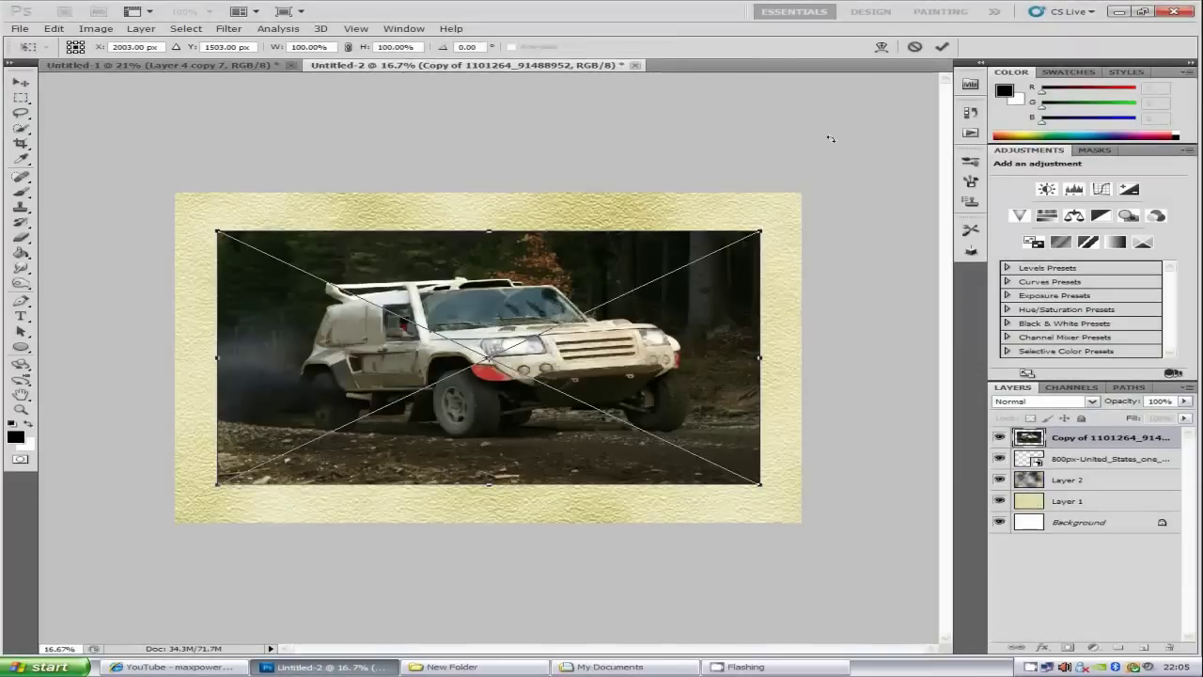
pyautogui.click(943, 47)
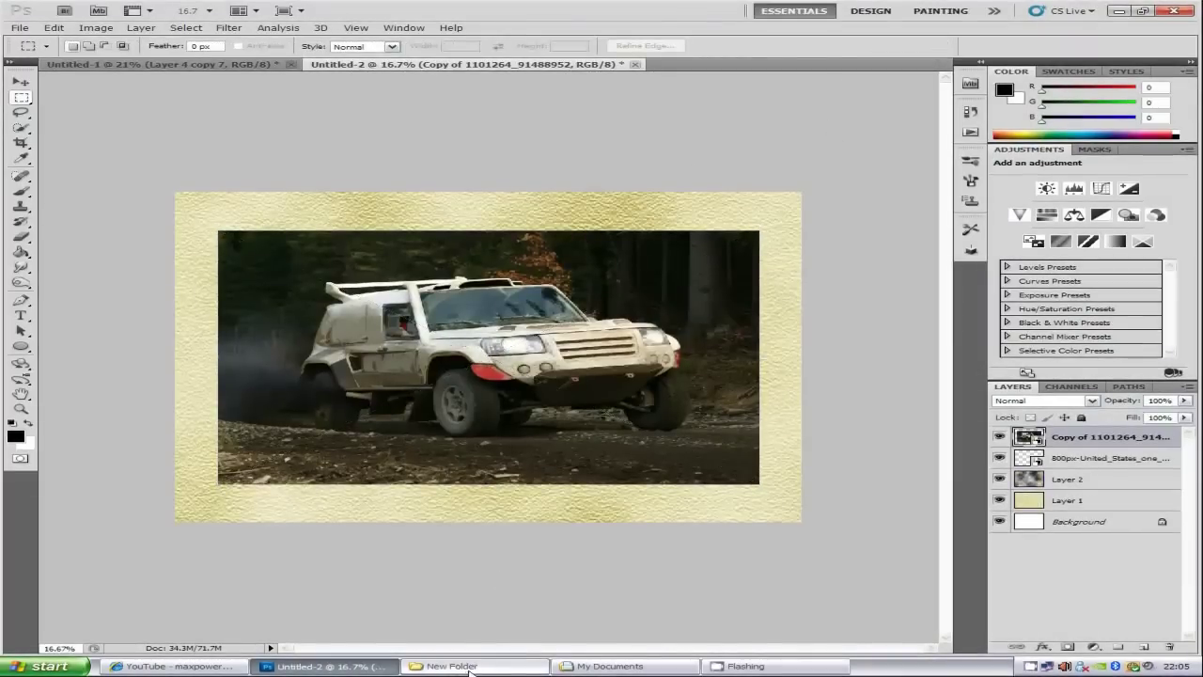
# Step: Place the beach picture from New Folder on top of the car picture and commit it
pyautogui.click(470, 668)
pyautogui.moveTo(527, 574); pyautogui.dragTo(504, 338)
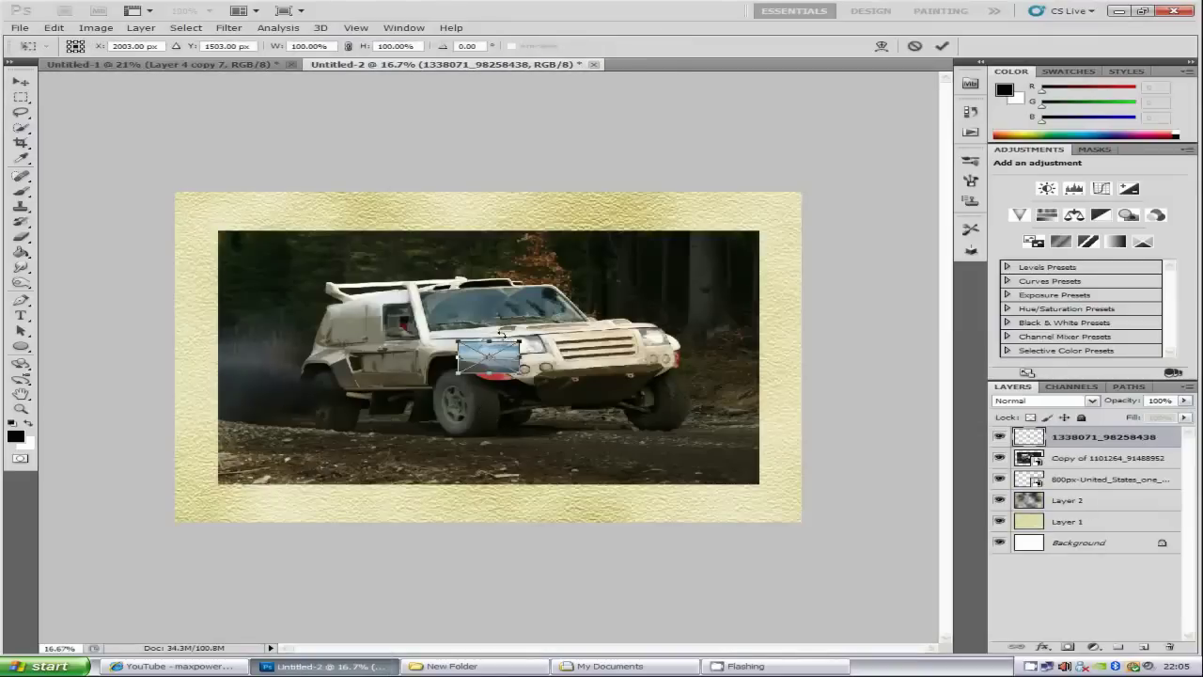
pyautogui.click(451, 665)
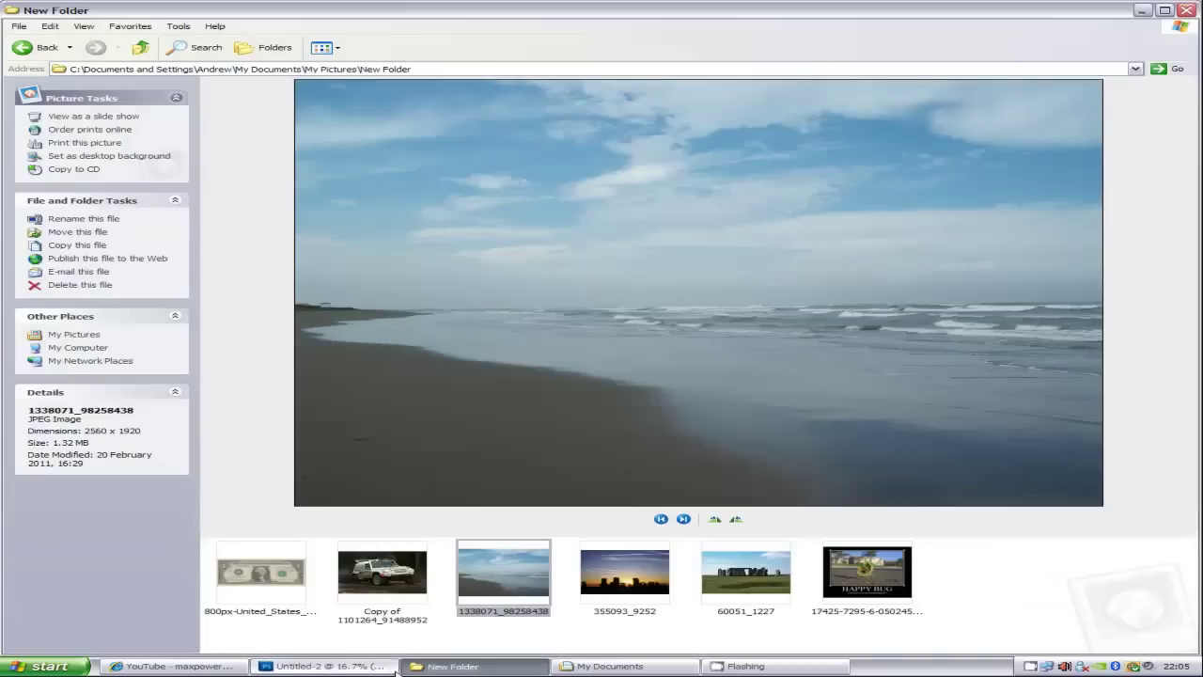
pyautogui.click(325, 666)
pyautogui.click(942, 46)
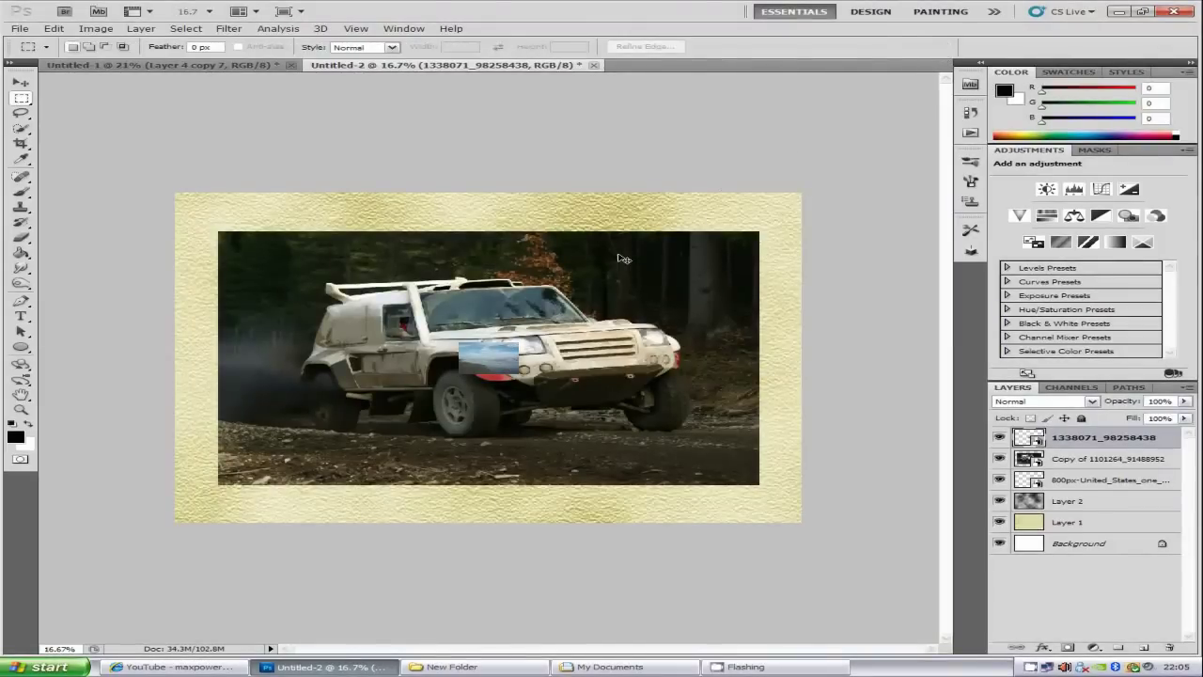
# Step: Enlarge the beach picture with Free Transform to about 500% width and 419% height, extending it up and to the right
pyautogui.hotkey('ctrl', 't')
pyautogui.moveTo(520, 340); pyautogui.dragTo(763, 239)
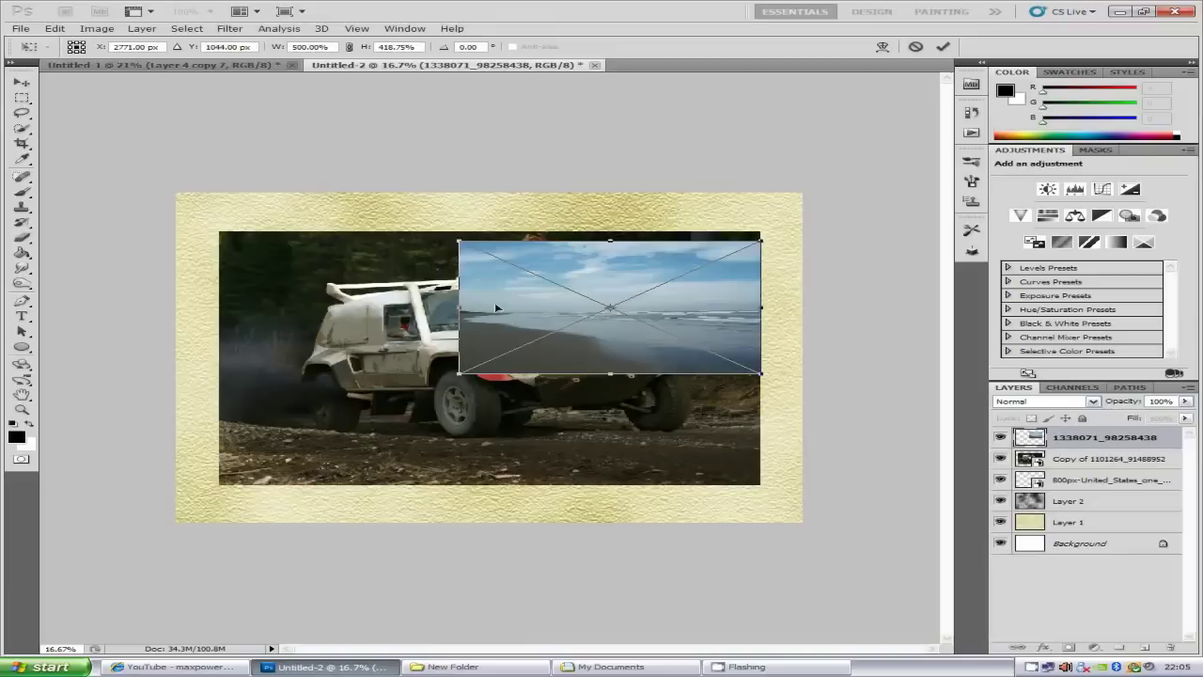
pyautogui.press('Return')
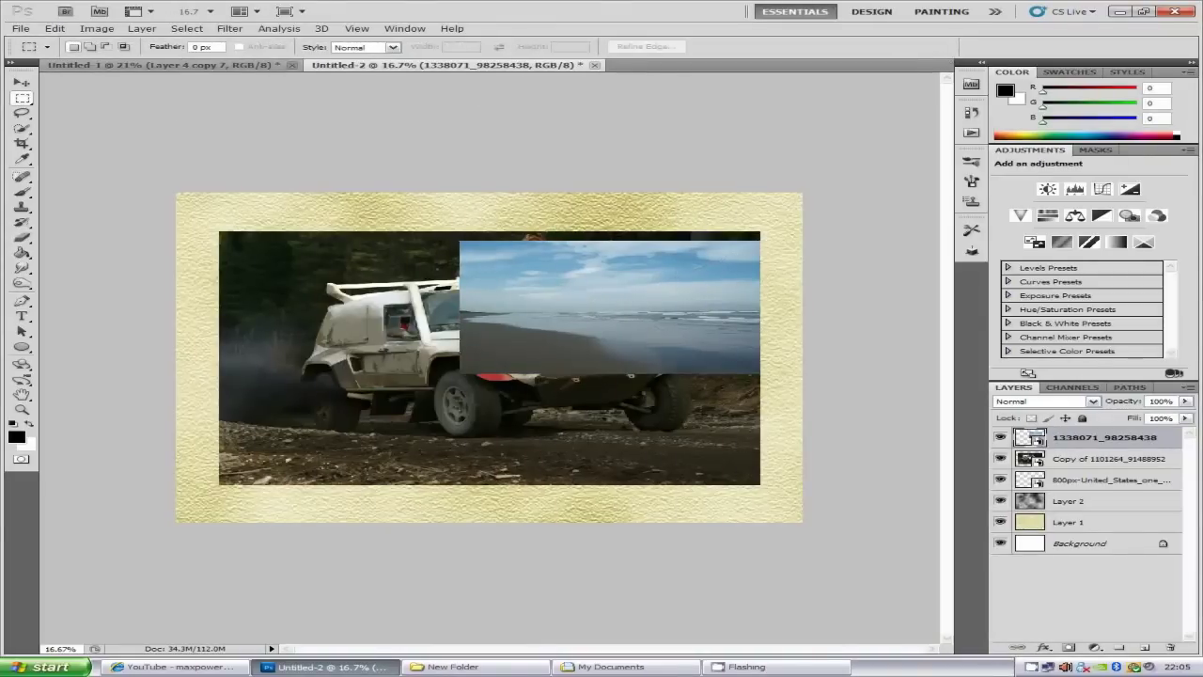
# Step: Shrink the car picture to about 53% width and 44% height and move it to the canvas's lower-left area
pyautogui.click(1120, 461)
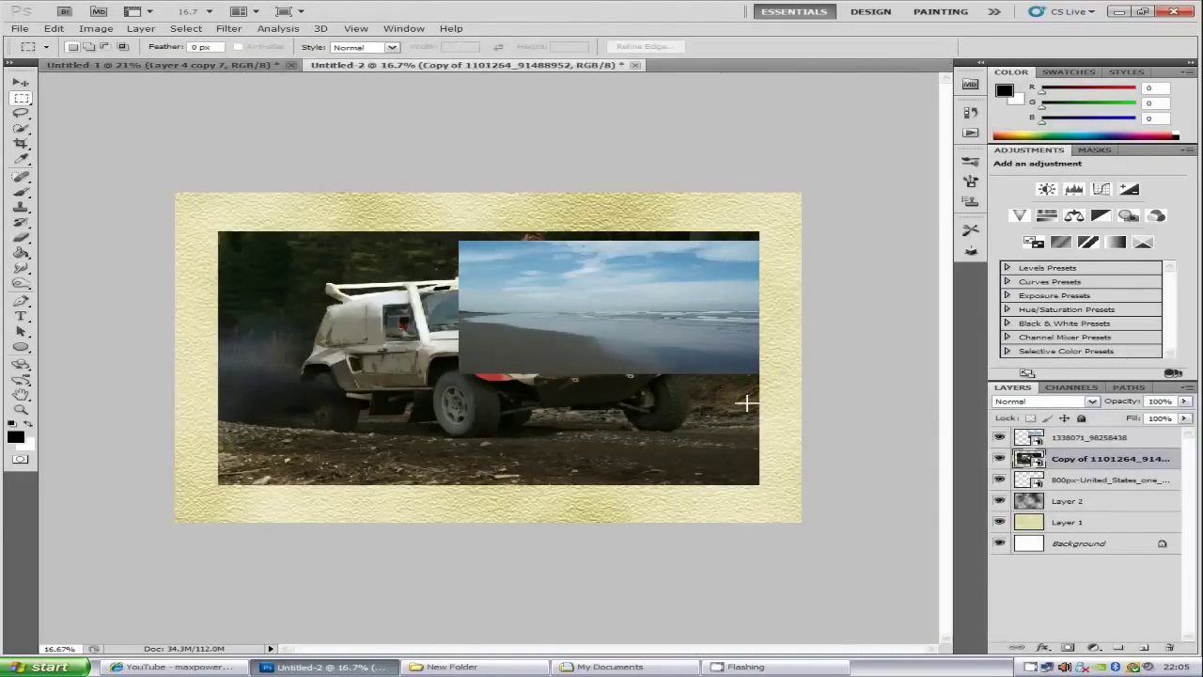
pyautogui.hotkey('ctrl', 't')
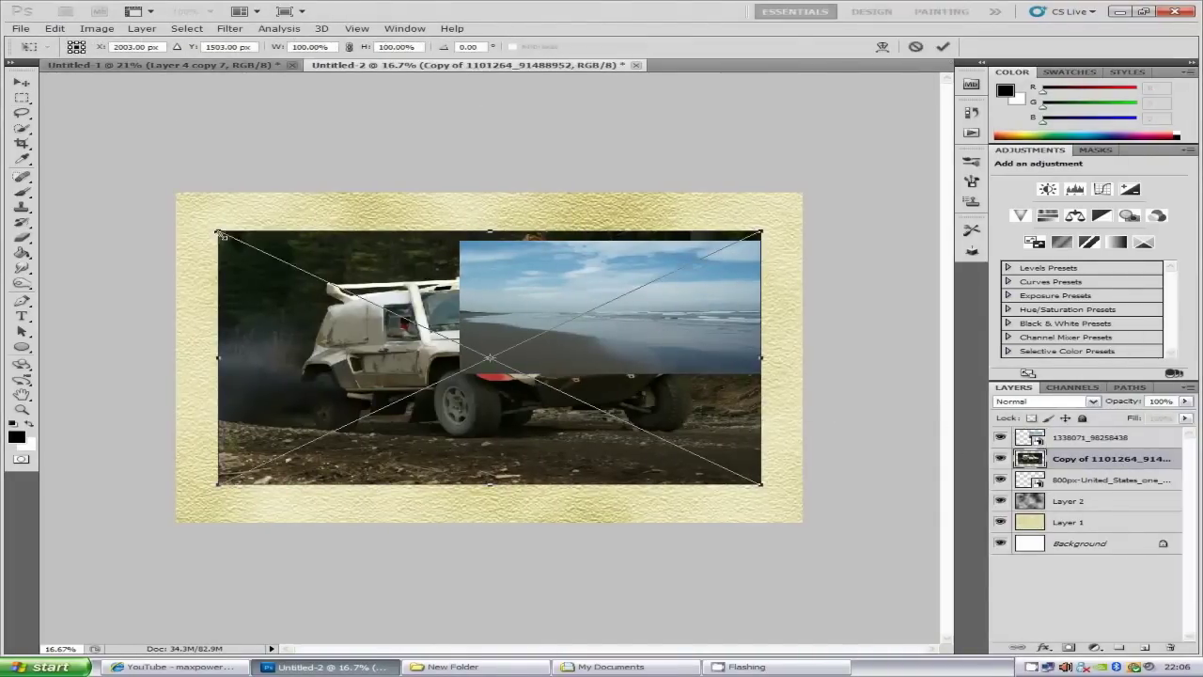
pyautogui.moveTo(220, 234); pyautogui.dragTo(475, 374)
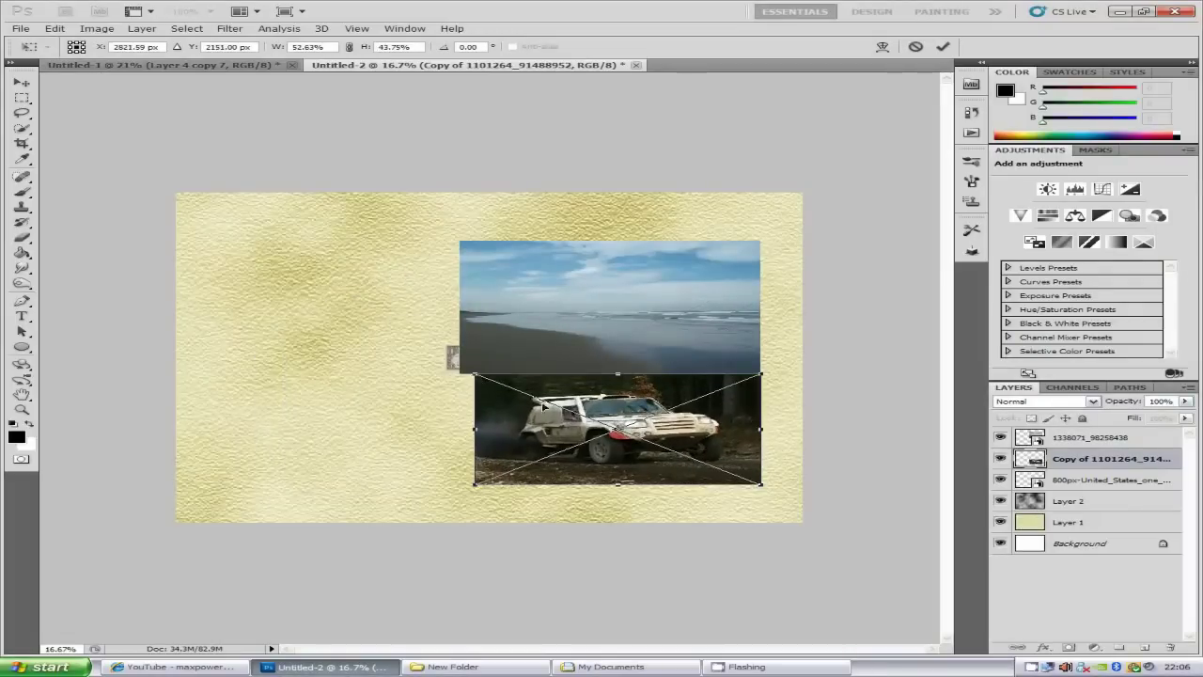
pyautogui.moveTo(544, 406); pyautogui.dragTo(260, 404)
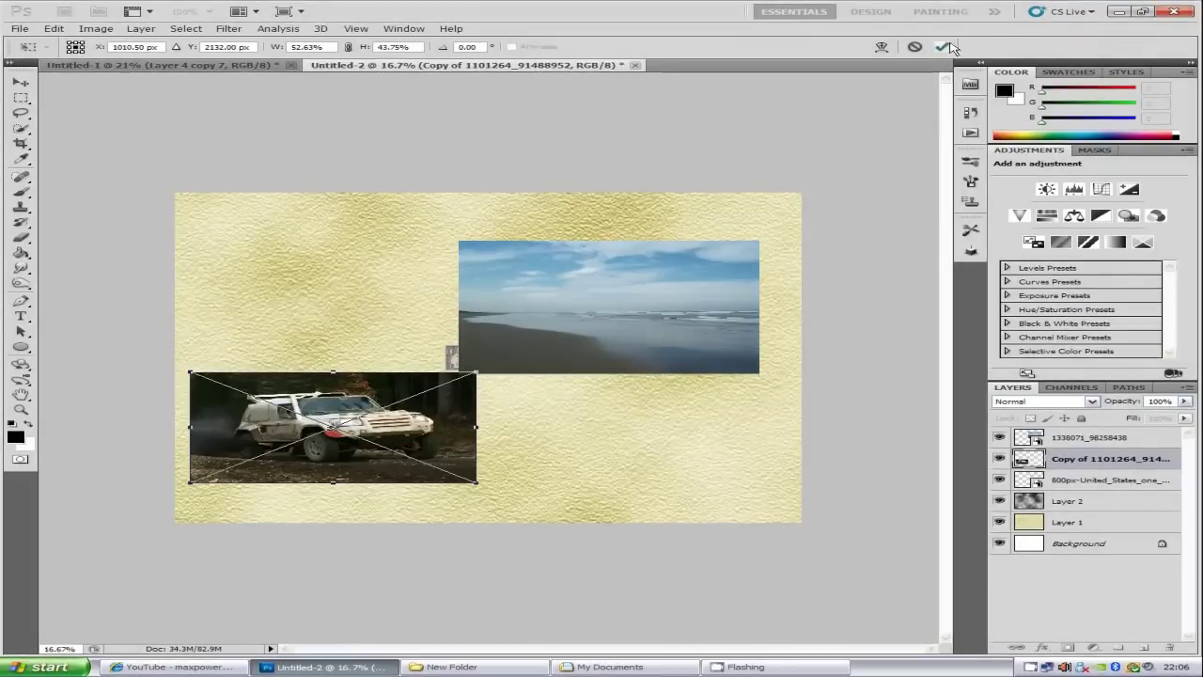
pyautogui.press('Return')
# Step: Enlarge the dollar bill to about 304% width and 384% height and move it to the canvas's upper-left area
pyautogui.click(1115, 481)
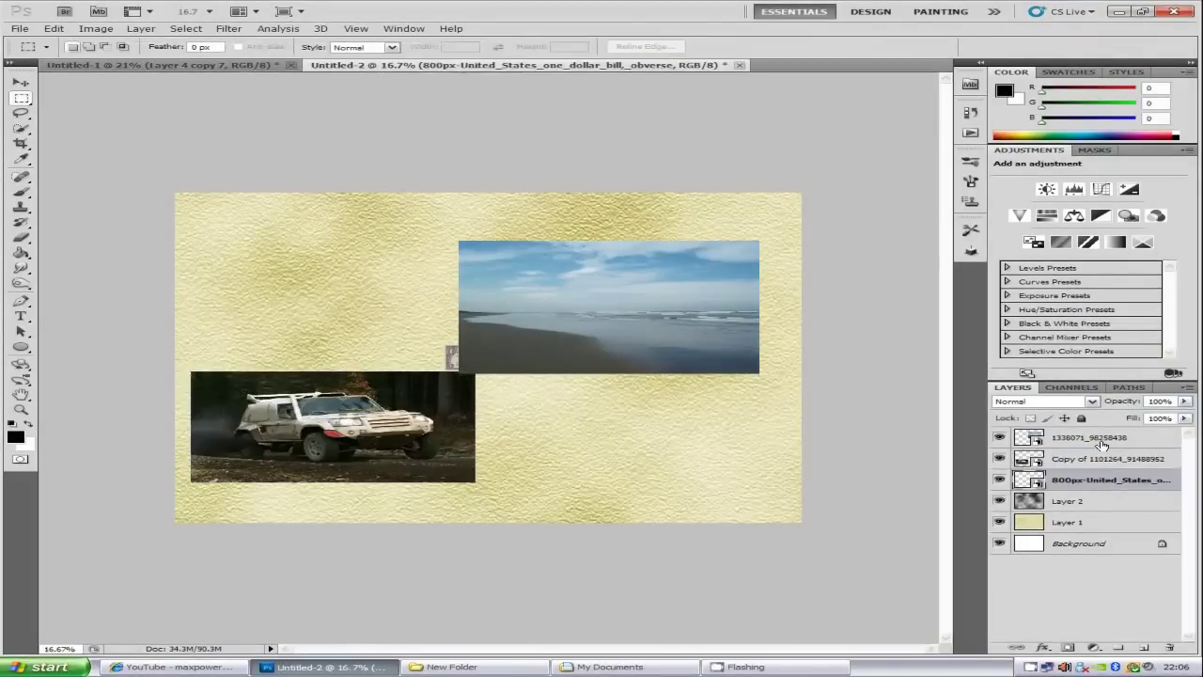
pyautogui.hotkey('ctrl', 't')
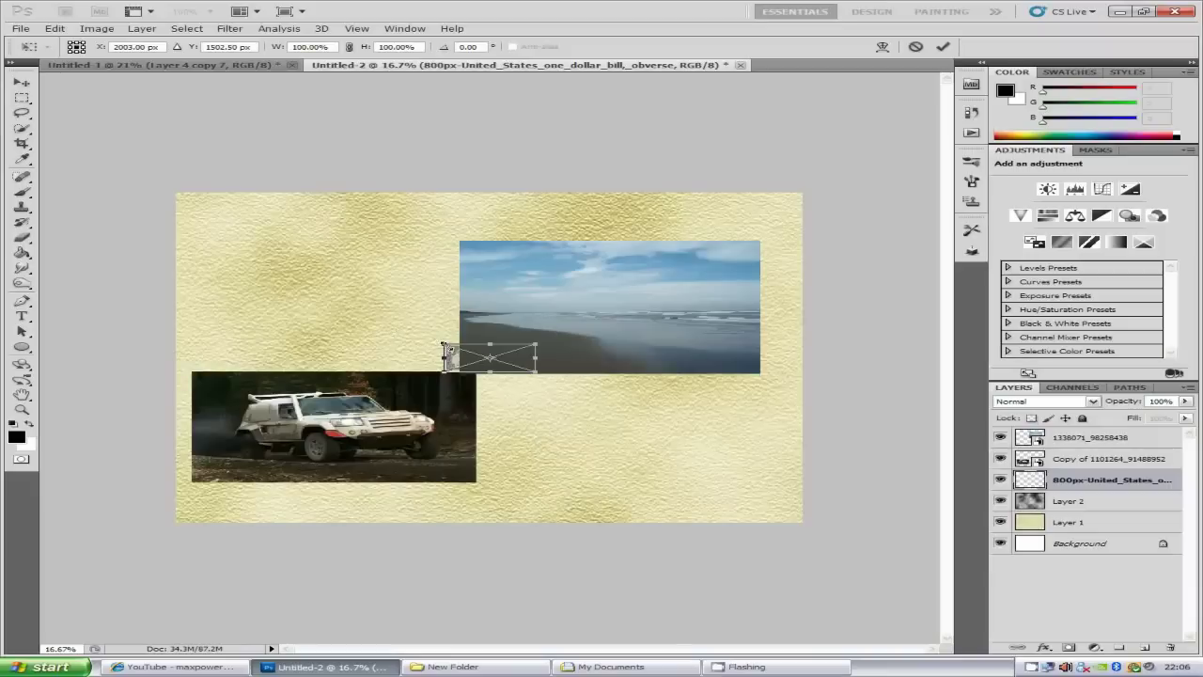
pyautogui.moveTo(446, 348); pyautogui.dragTo(260, 266)
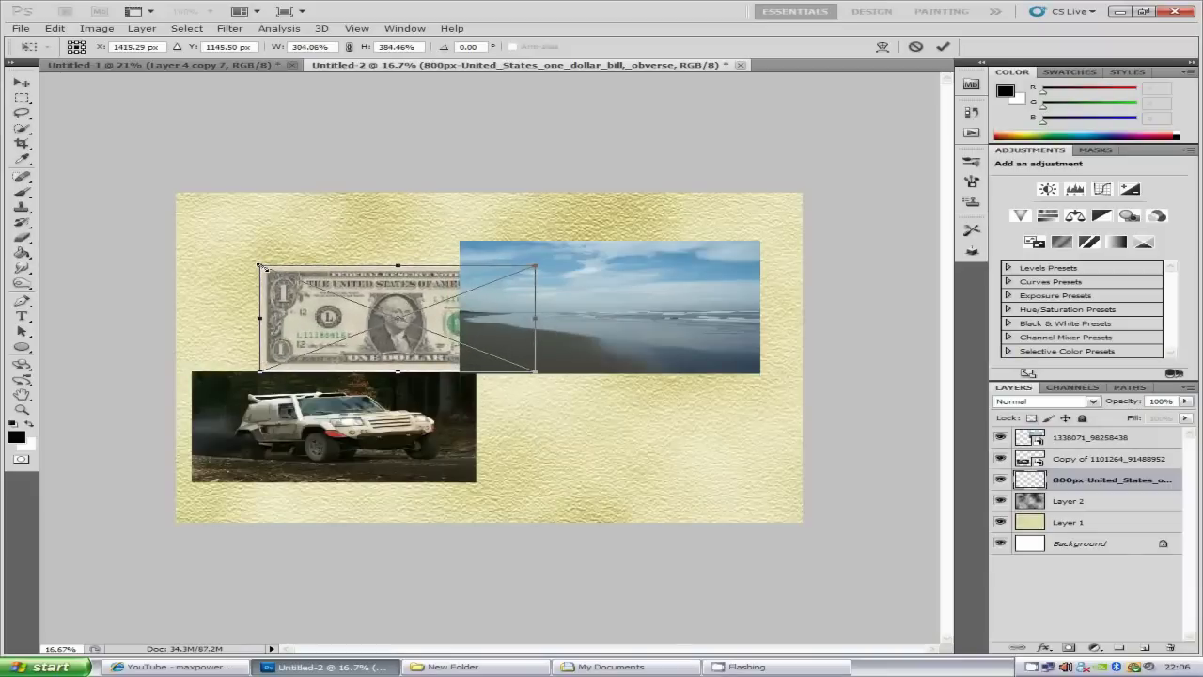
pyautogui.moveTo(398, 302); pyautogui.dragTo(341, 259)
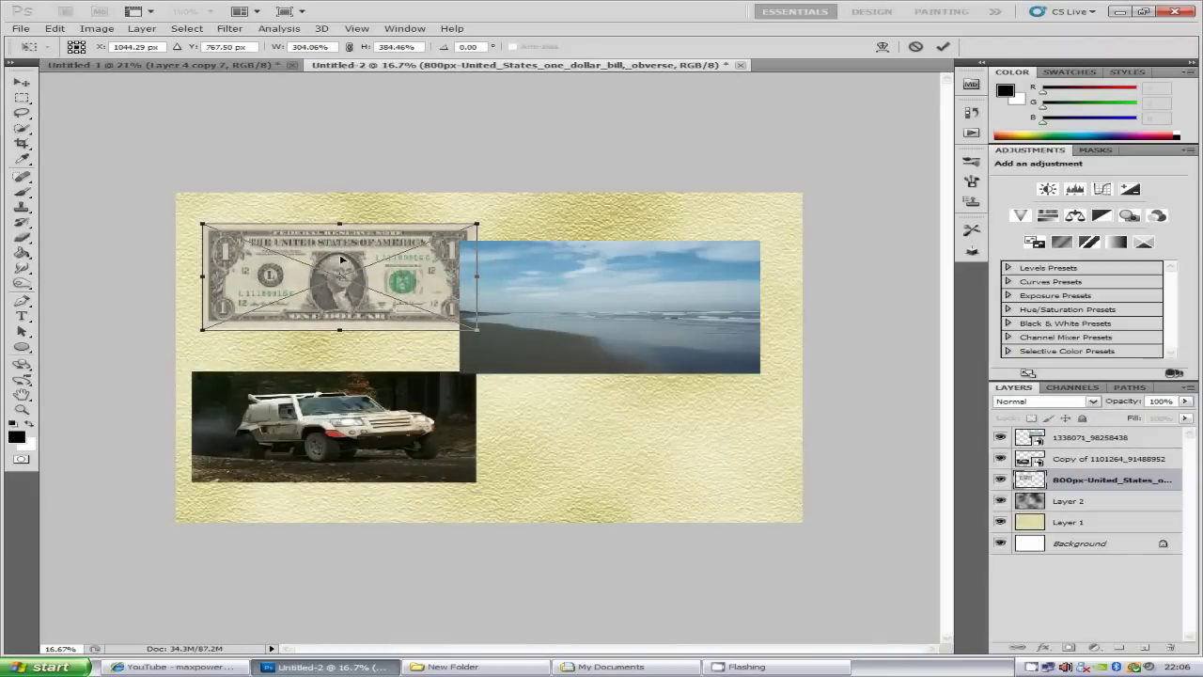
pyautogui.click(943, 46)
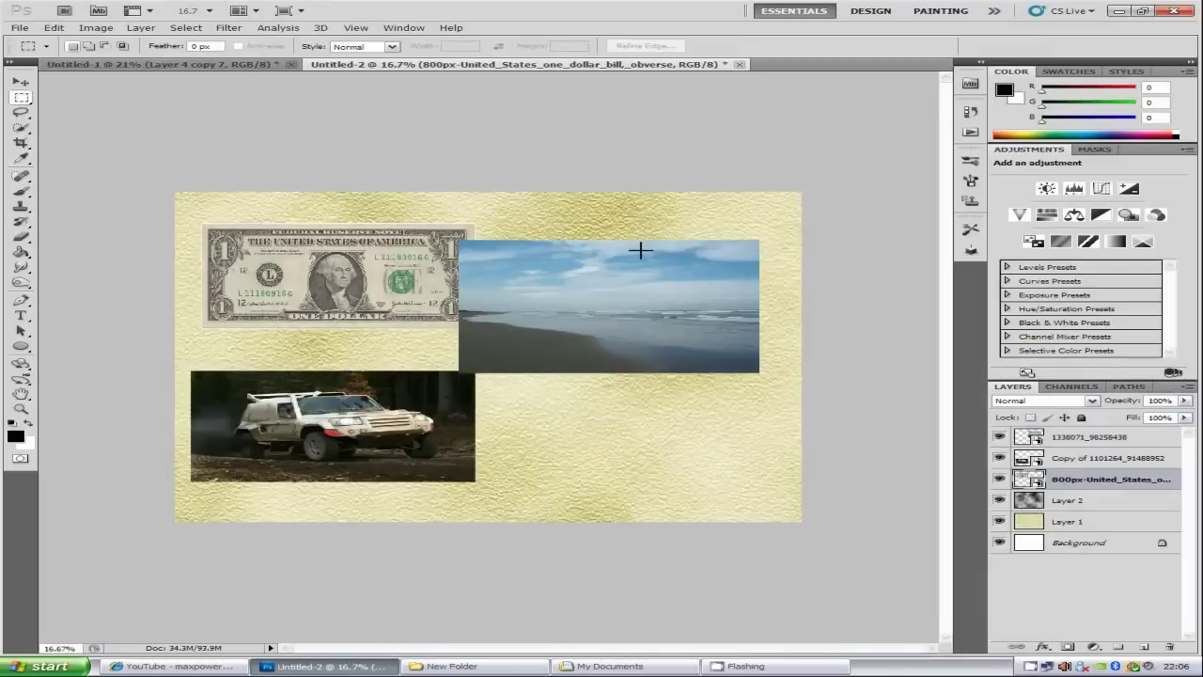
# Step: Move the beach picture slightly right and down with the Move tool so it clears the dollar bill
pyautogui.click(20, 83)
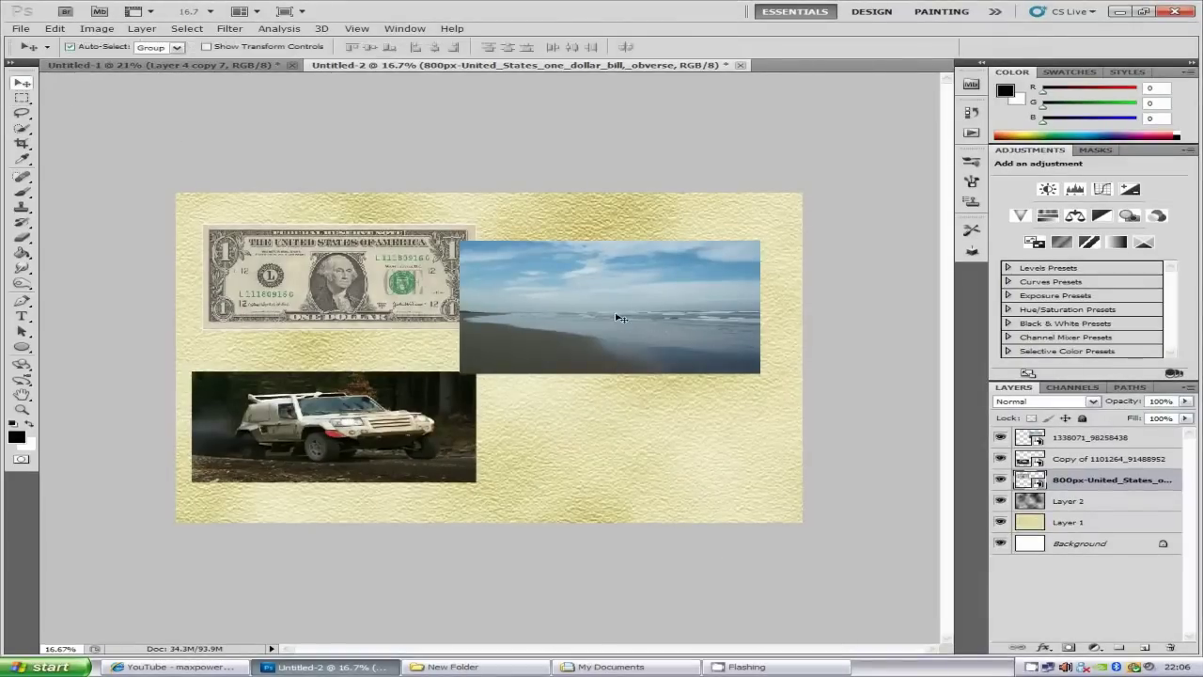
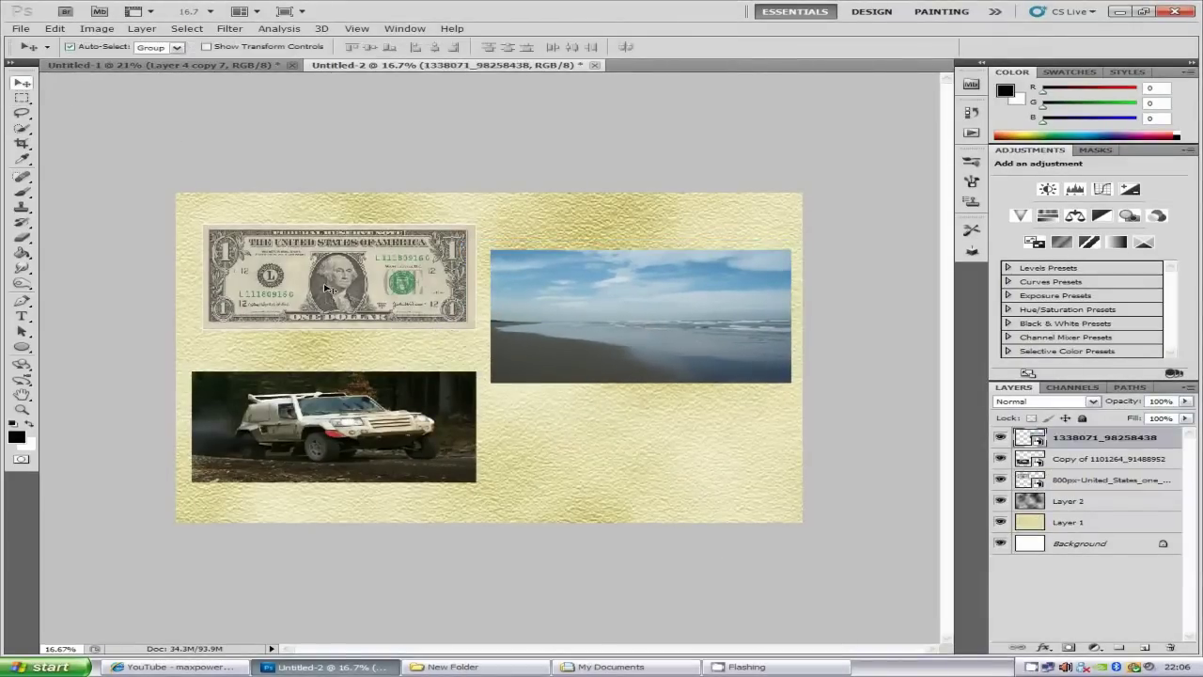
pyautogui.click(389, 280)
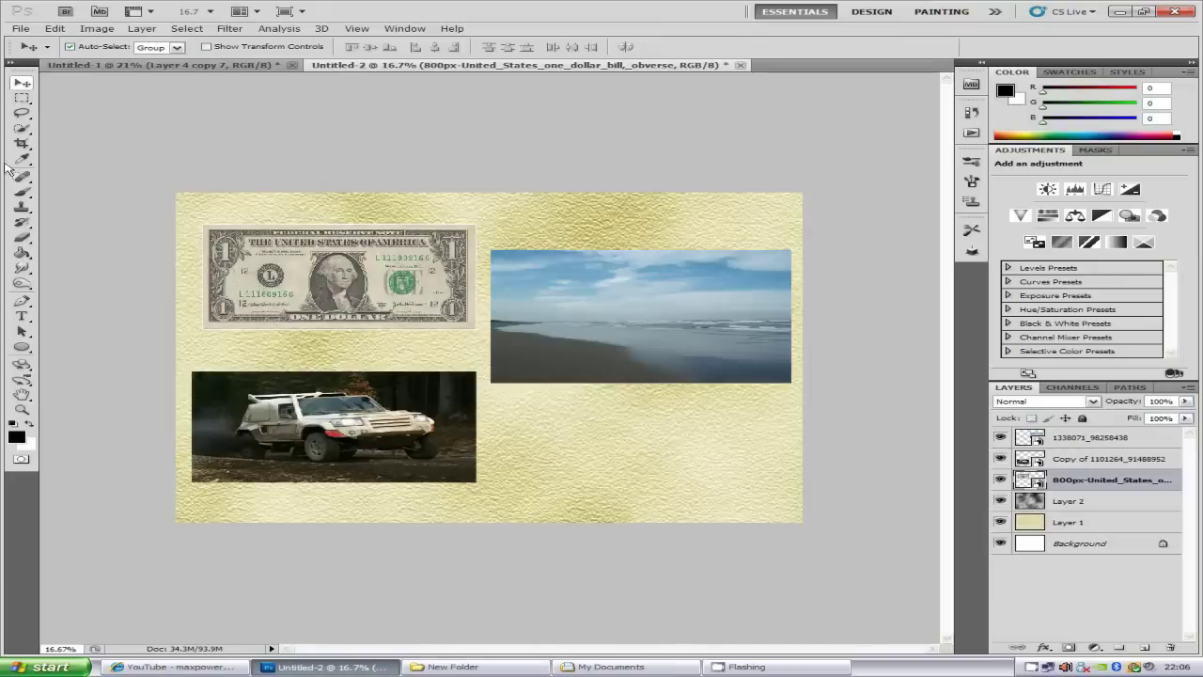
# Step: Add a drop shadow to the beach picture with a 45° angle, 37 px distance and 38 px size
pyautogui.click(620, 366)
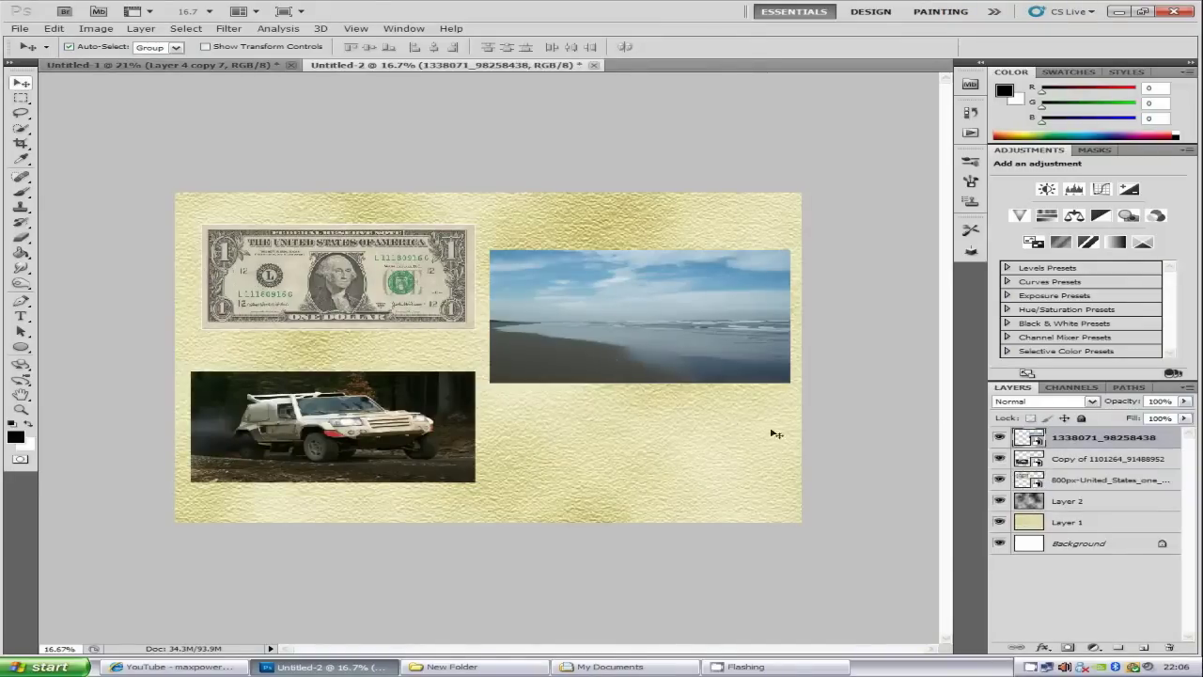
pyautogui.click(1043, 646)
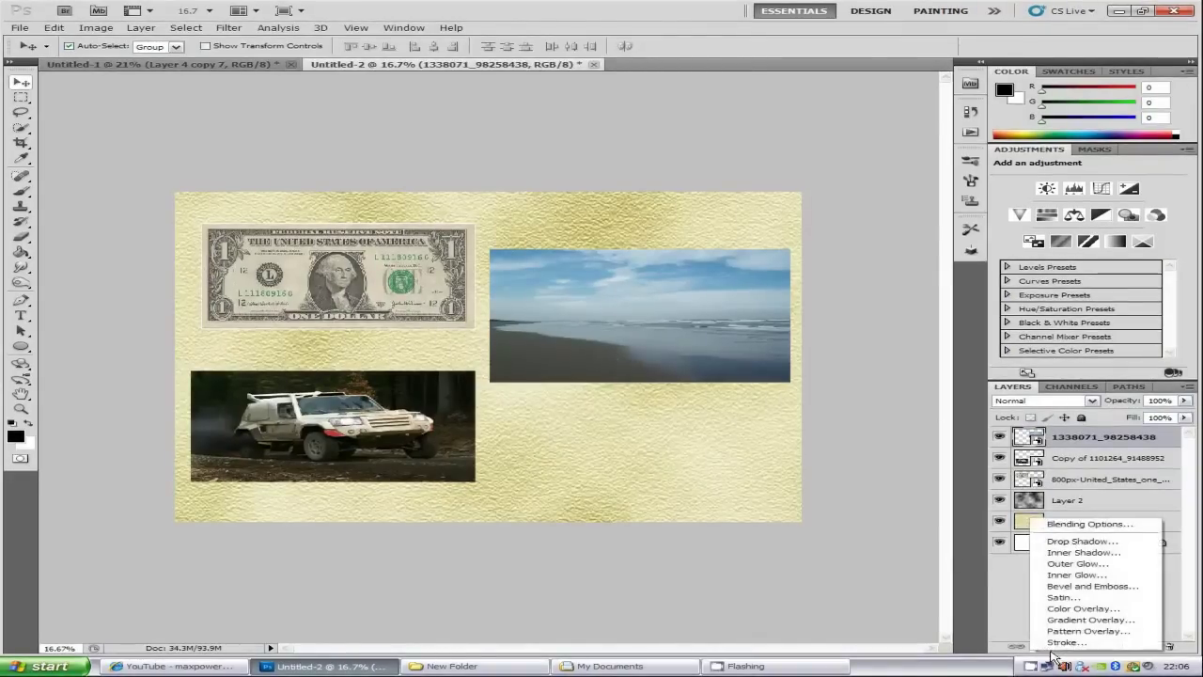
pyautogui.click(1102, 542)
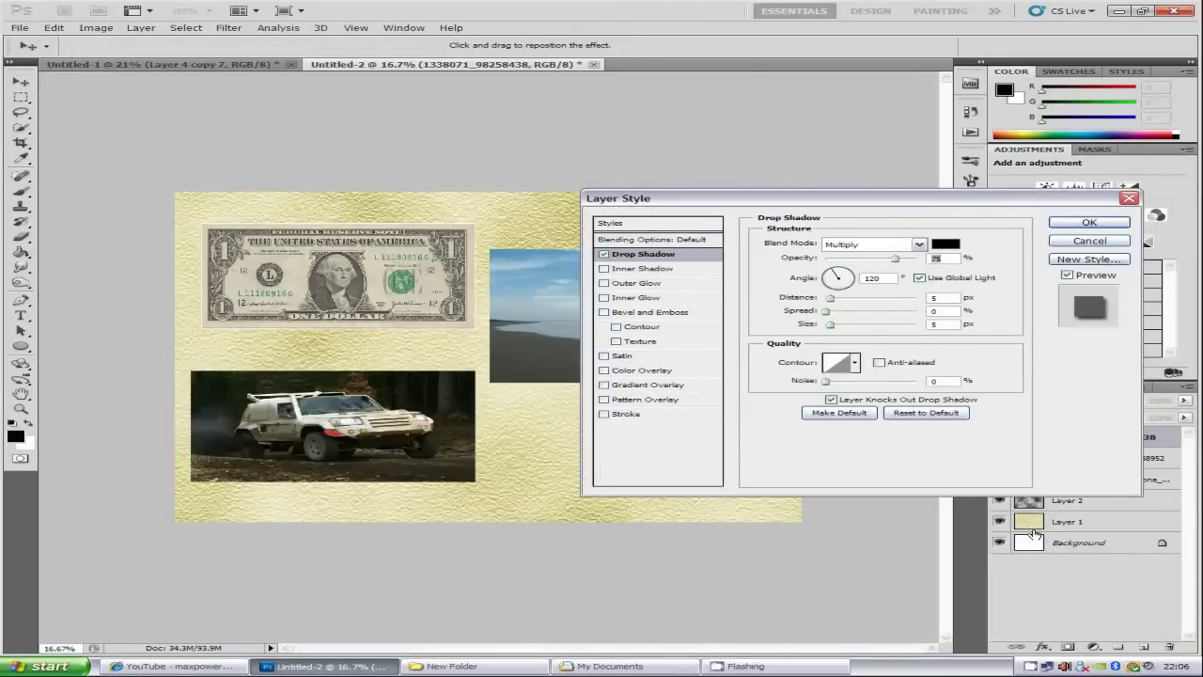
pyautogui.click(885, 278)
pyautogui.write('45')
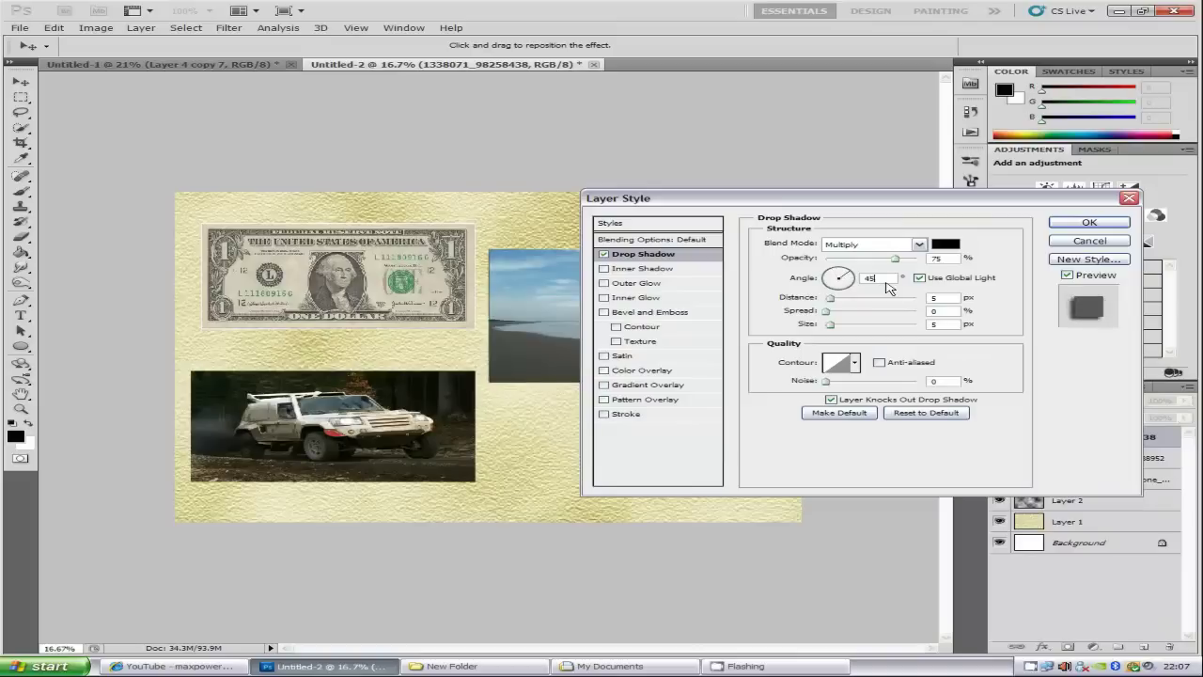
pyautogui.doubleClick(946, 298)
pyautogui.write('37')
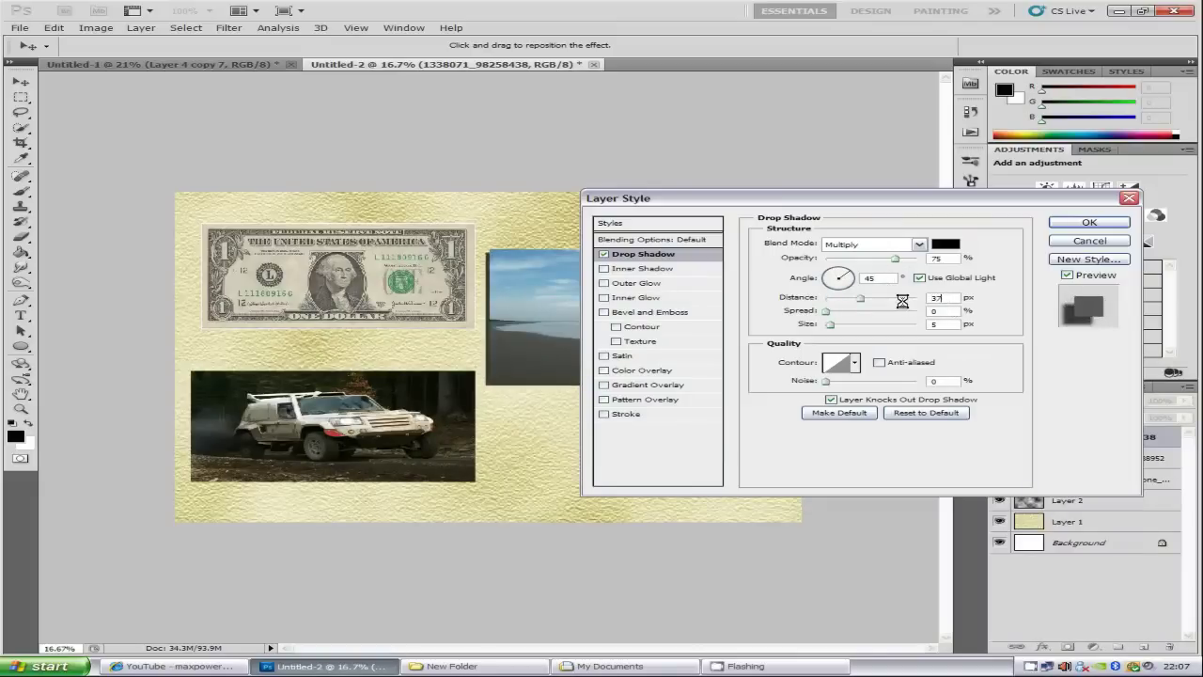
pyautogui.doubleClick(946, 324)
pyautogui.write('38')
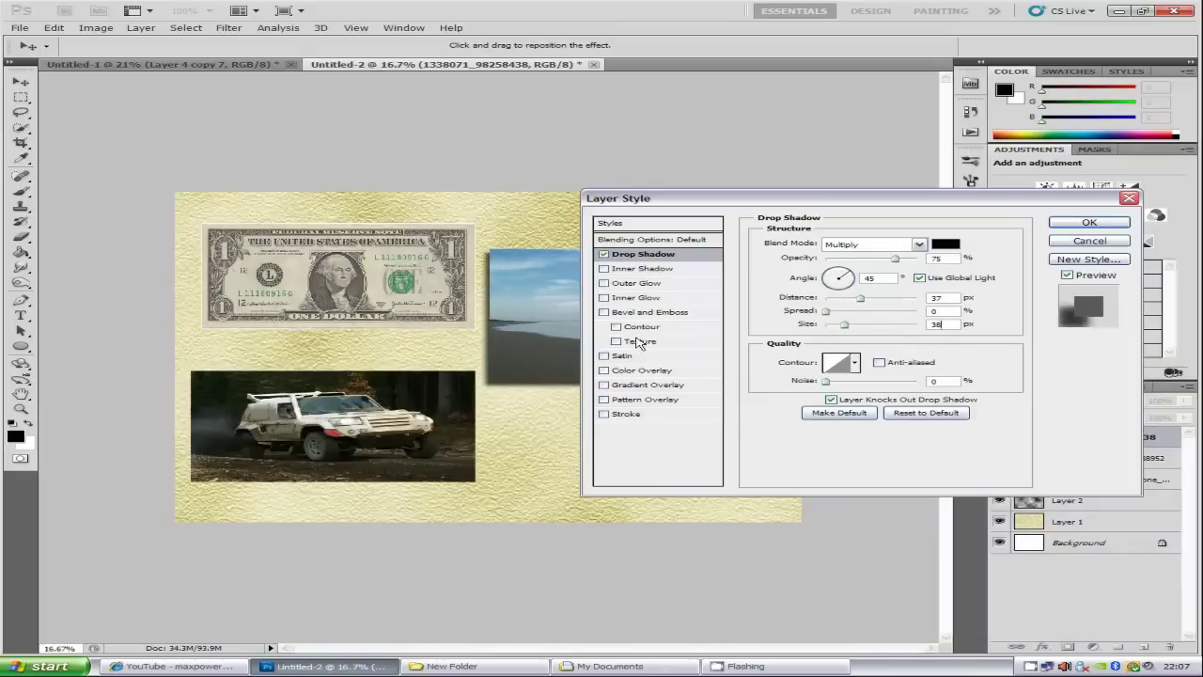
# Step: Add a 21 px stroke to the beach picture and position it inside the edge
pyautogui.click(639, 417)
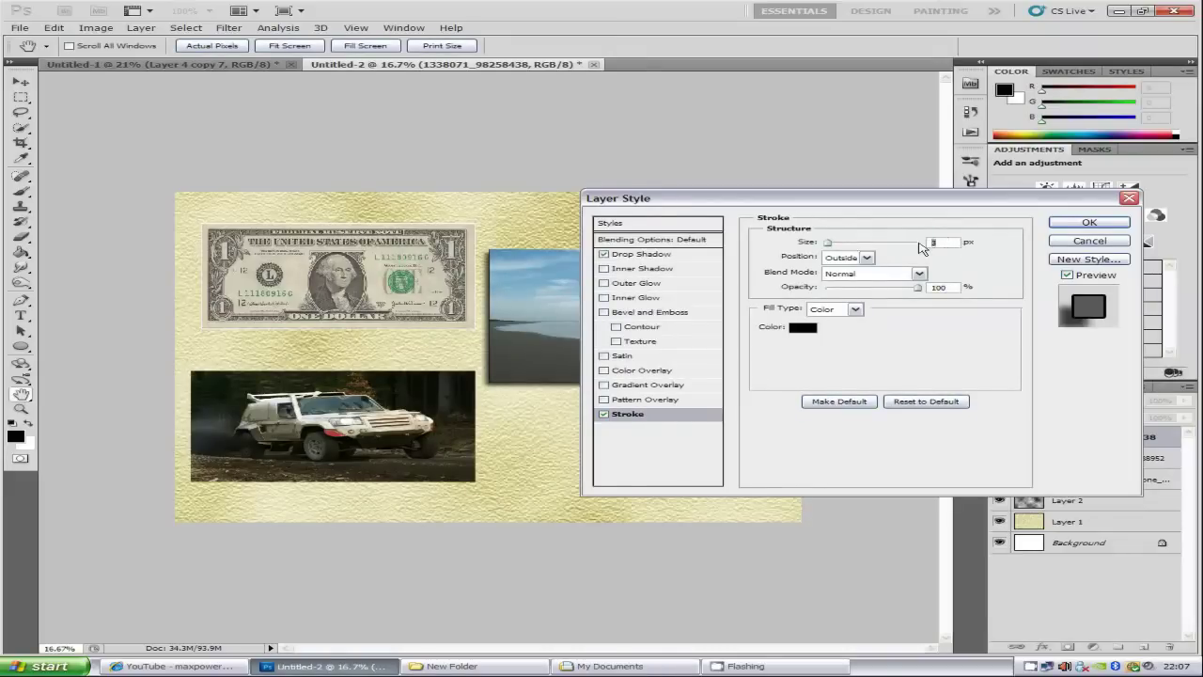
pyautogui.write('21')
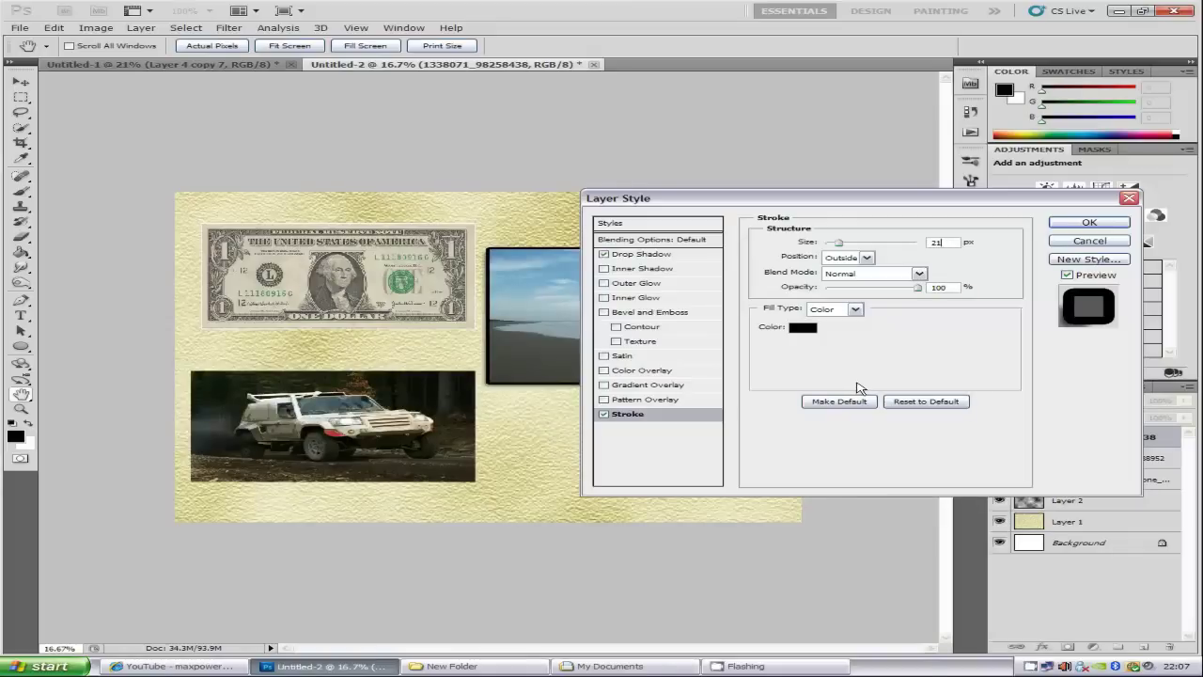
pyautogui.click(867, 258)
pyautogui.click(849, 282)
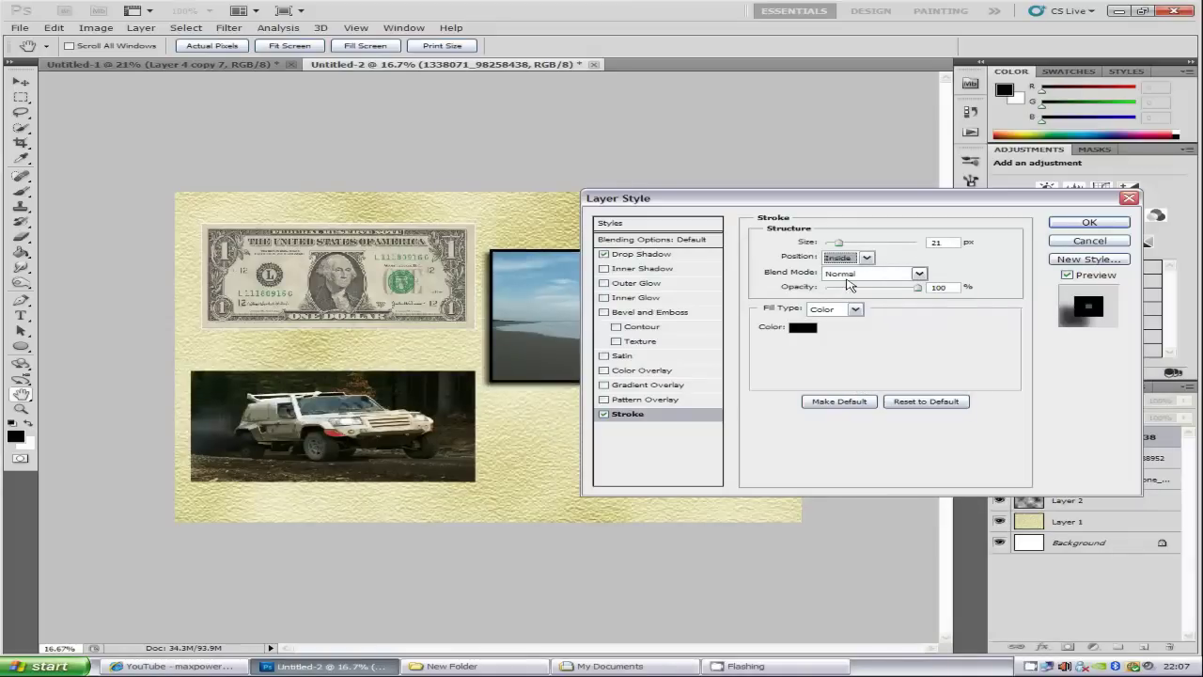
# Step: Set the beach picture's stroke color to white (ffffff), then copy its drop shadow and stroke to the car picture
pyautogui.click(801, 329)
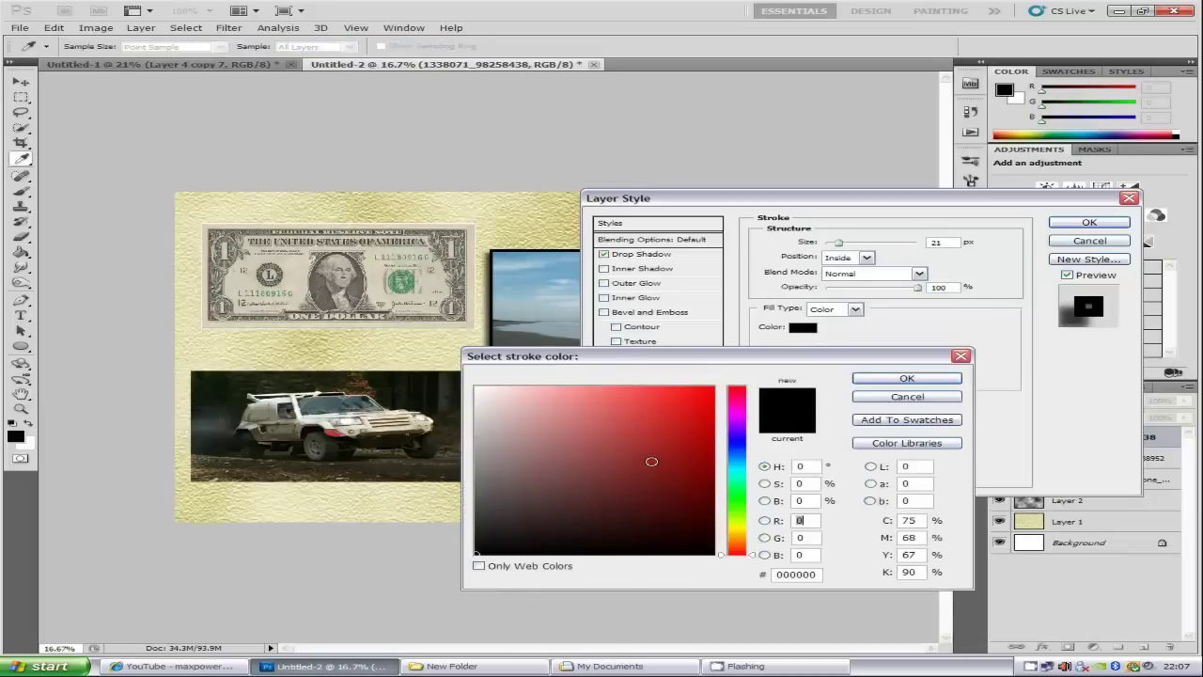
pyautogui.click(687, 399)
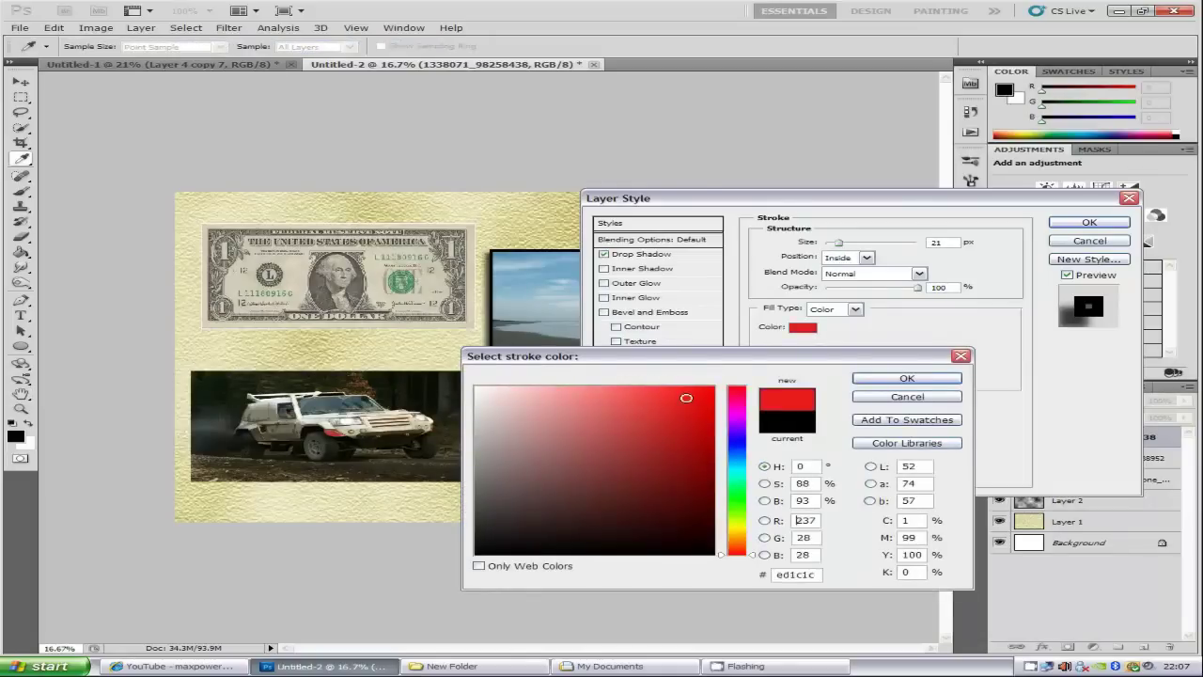
pyautogui.click(478, 387)
pyautogui.click(830, 419)
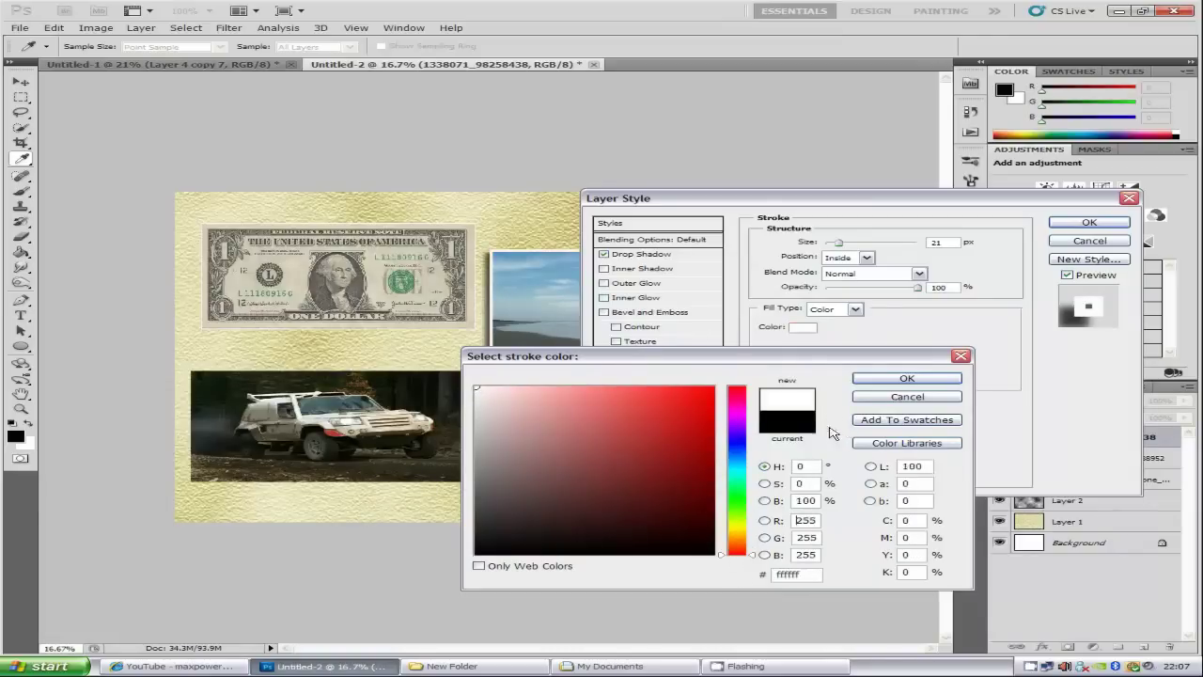
pyautogui.click(907, 379)
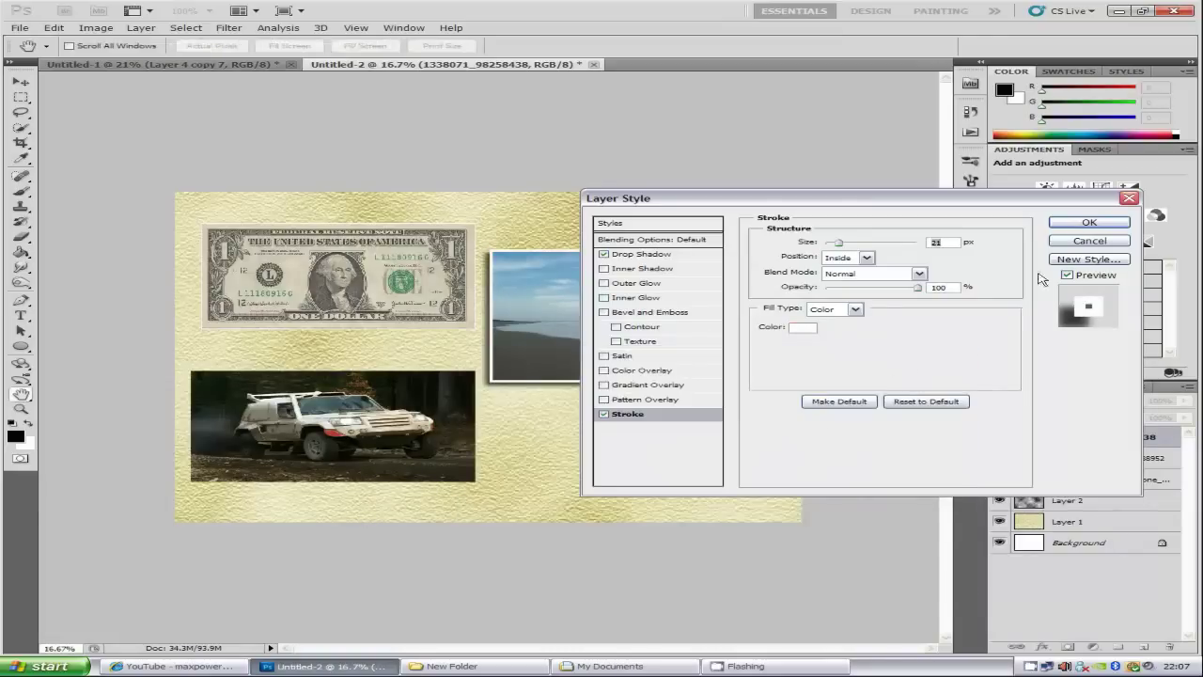
pyautogui.click(1089, 223)
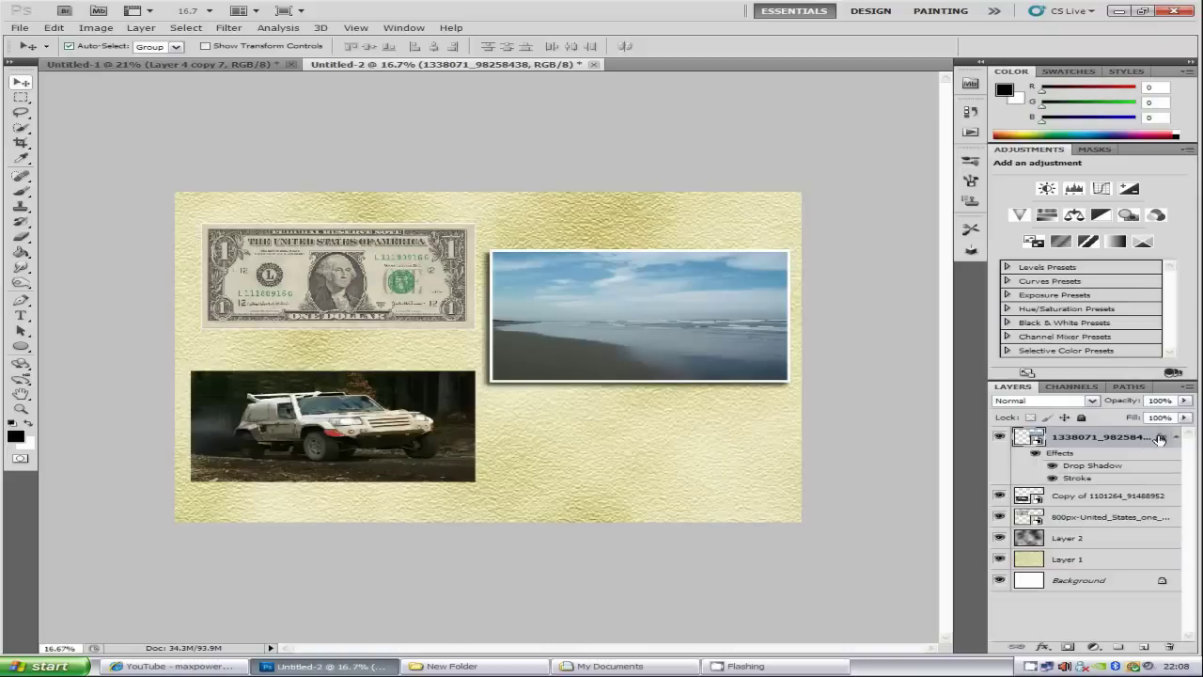
pyautogui.moveTo(1162, 441); pyautogui.dragTo(1144, 498)
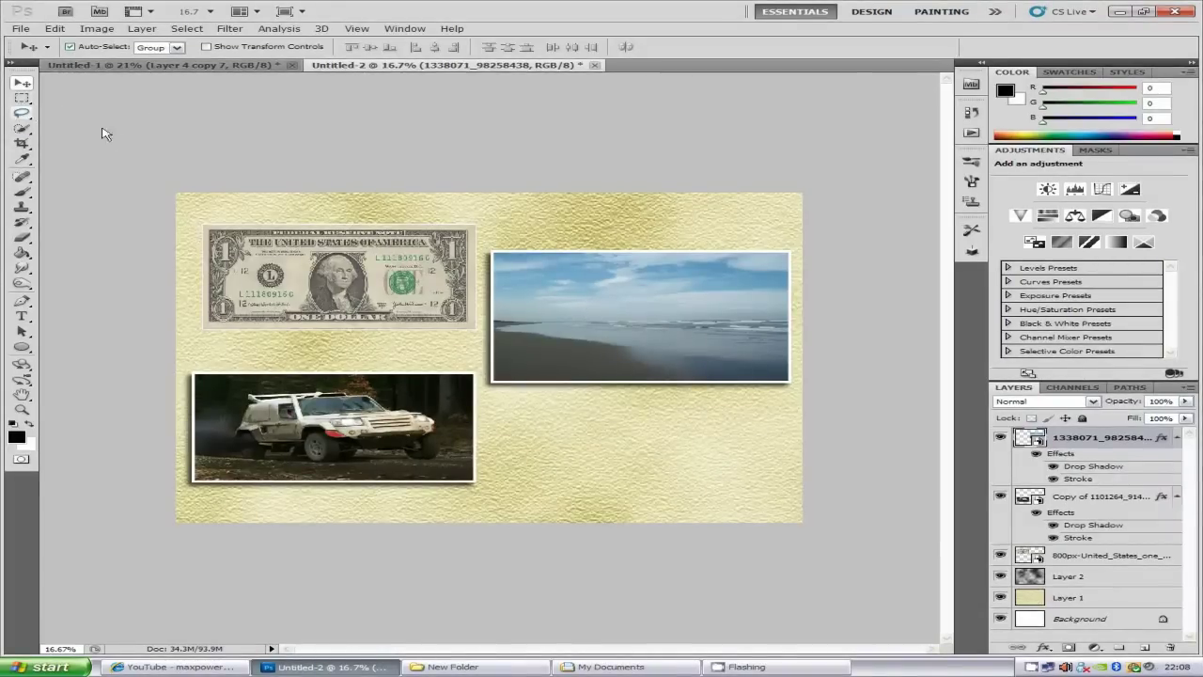
# Step: Add a new layer and make a small elliptical selection in the beach picture's upper-left corner
pyautogui.click(1145, 647)
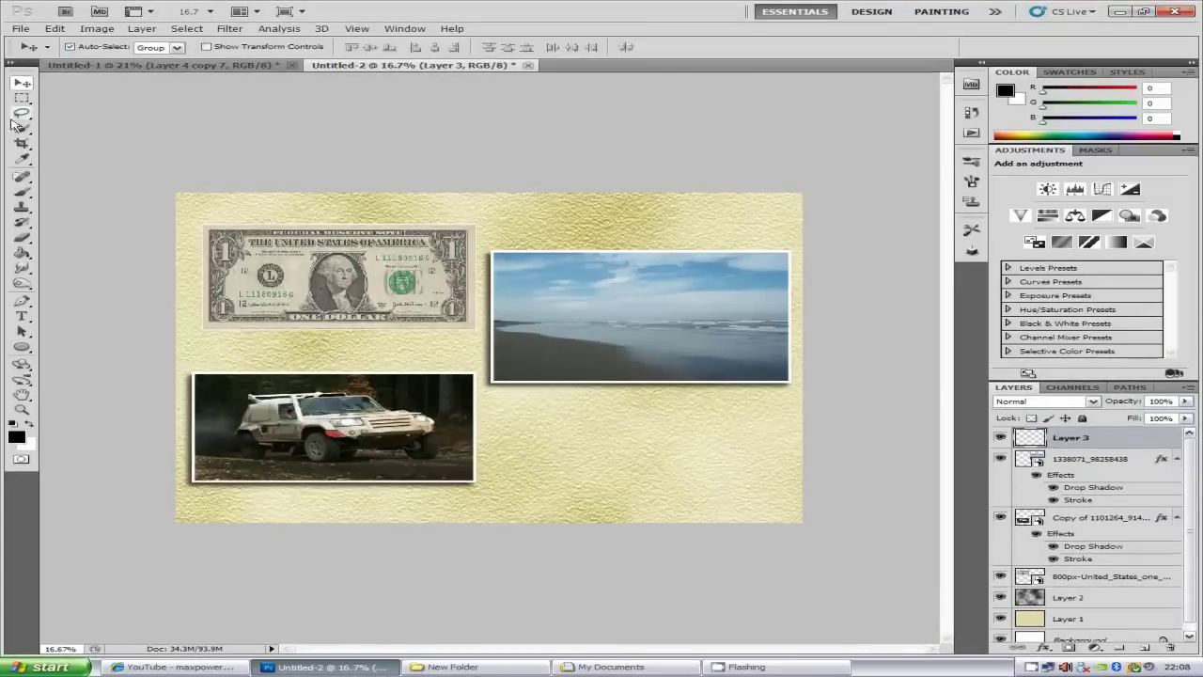
pyautogui.click(22, 97)
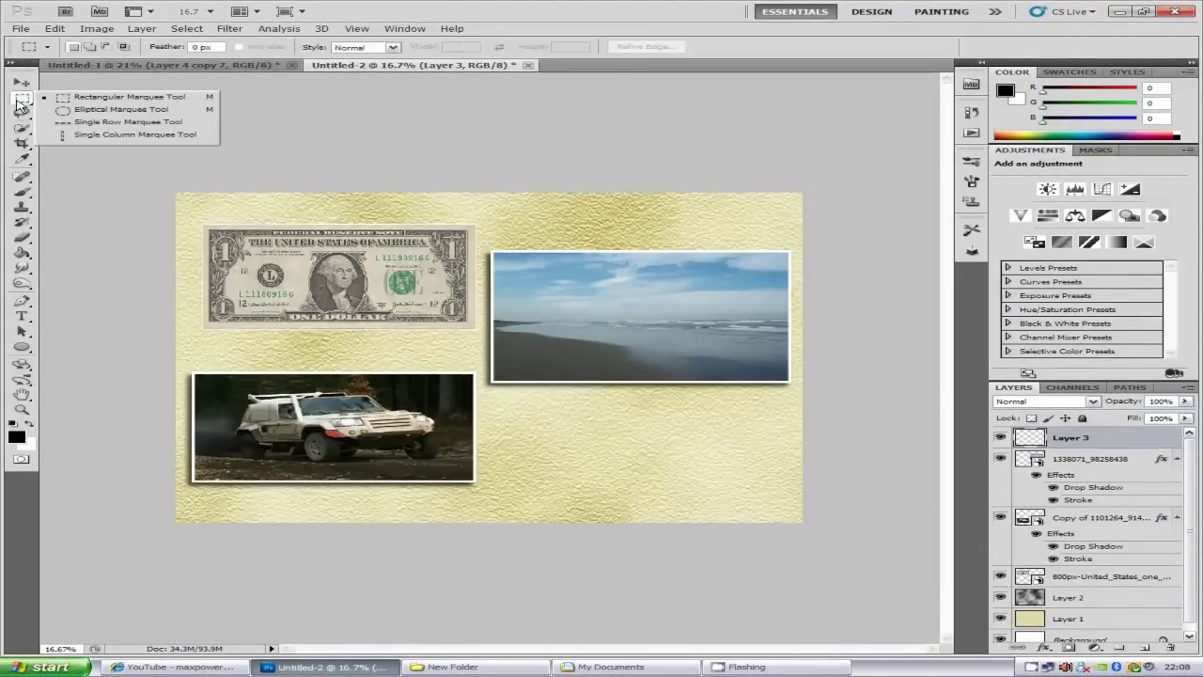
pyautogui.click(98, 115)
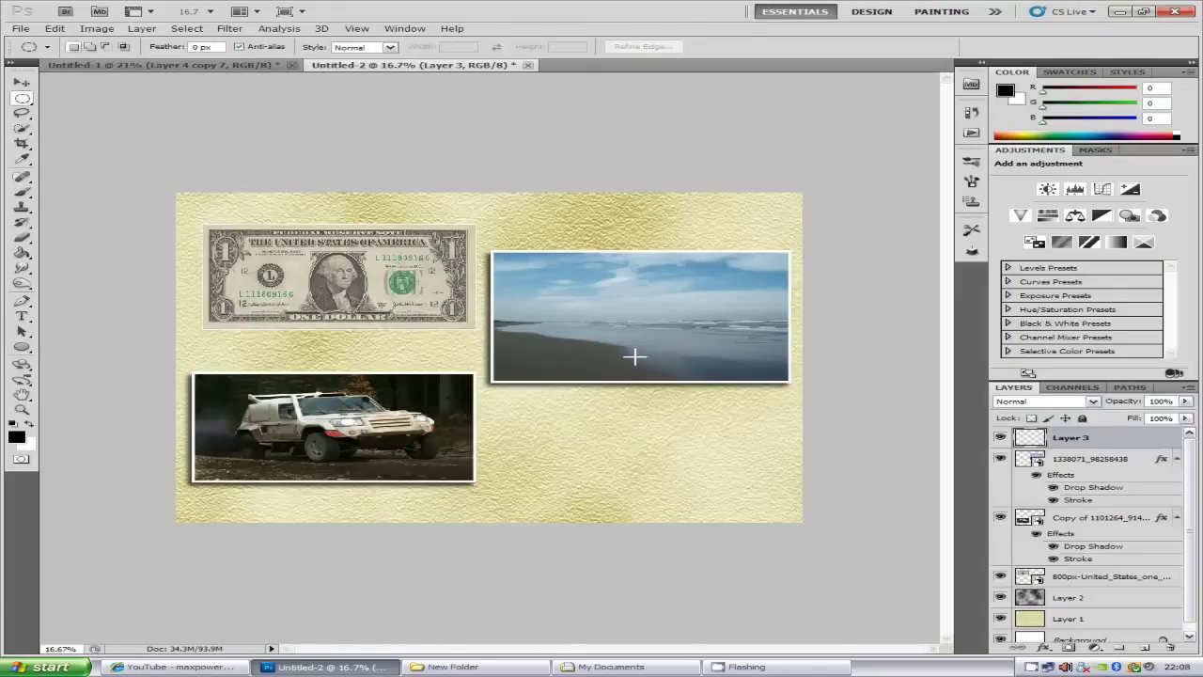
pyautogui.press('alt')
pyautogui.click(440, 409)
pyautogui.scroll(2, 470, 390)
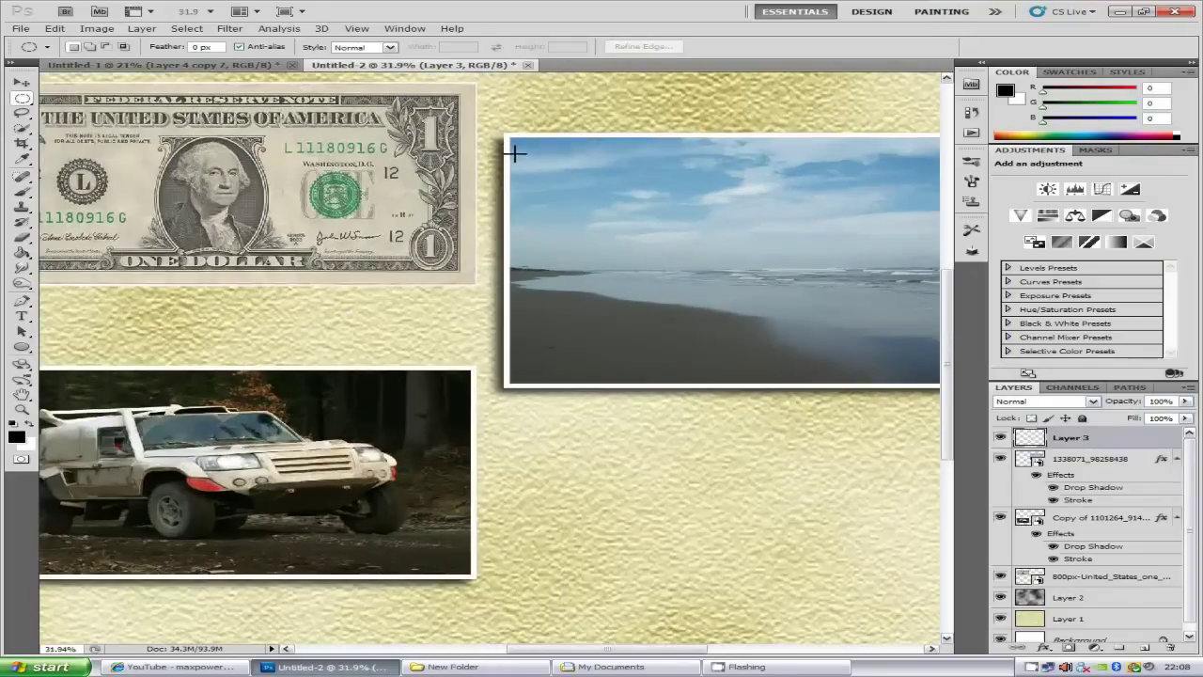
pyautogui.moveTo(528, 147); pyautogui.dragTo(553, 165)
pyautogui.moveTo(553, 165); pyautogui.dragTo(552, 165)
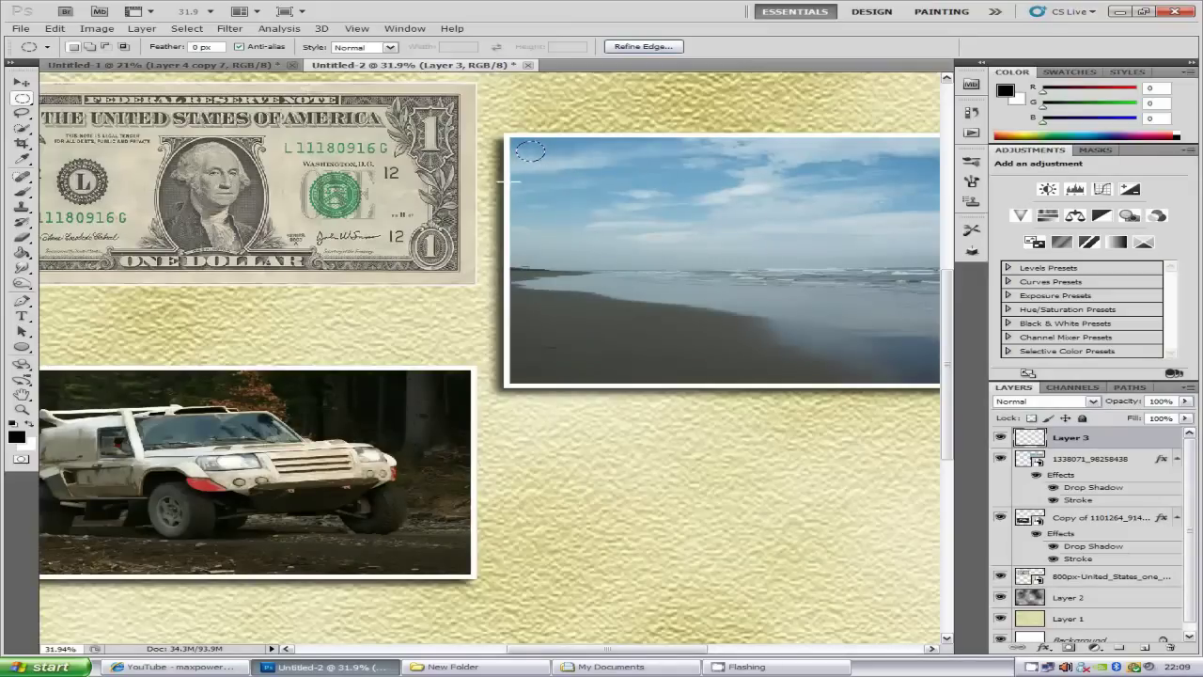
# Step: Set the foreground color to yellow (e4c934)
pyautogui.click(17, 436)
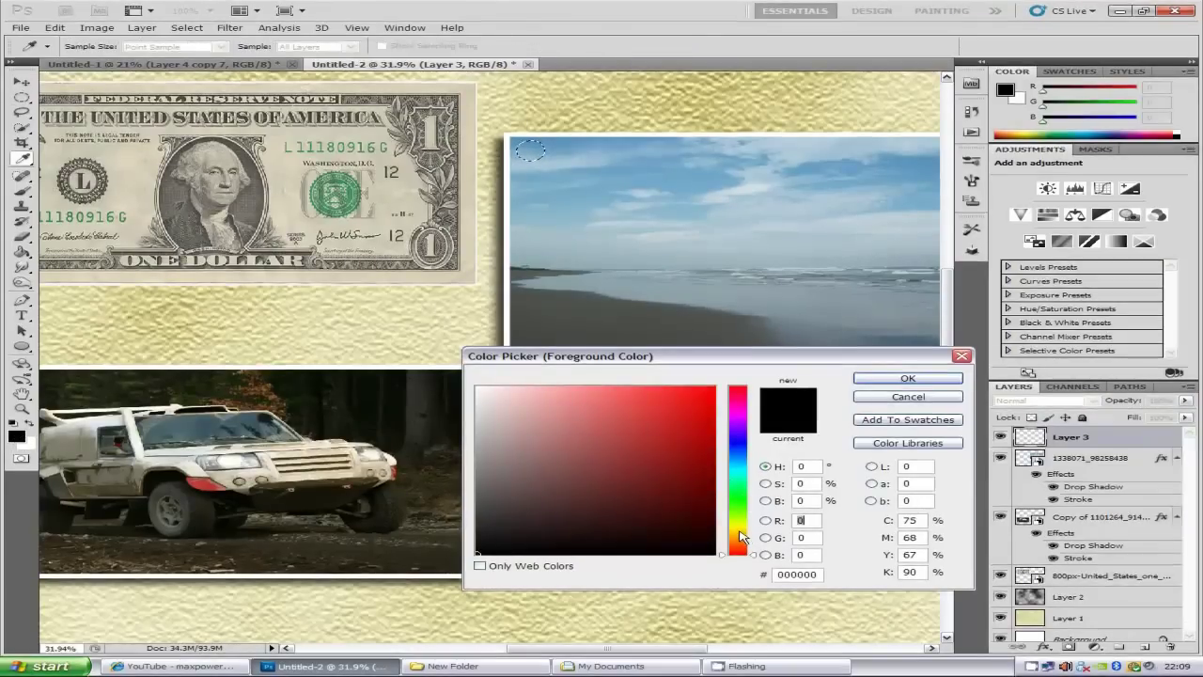
pyautogui.moveTo(742, 539); pyautogui.dragTo(742, 522)
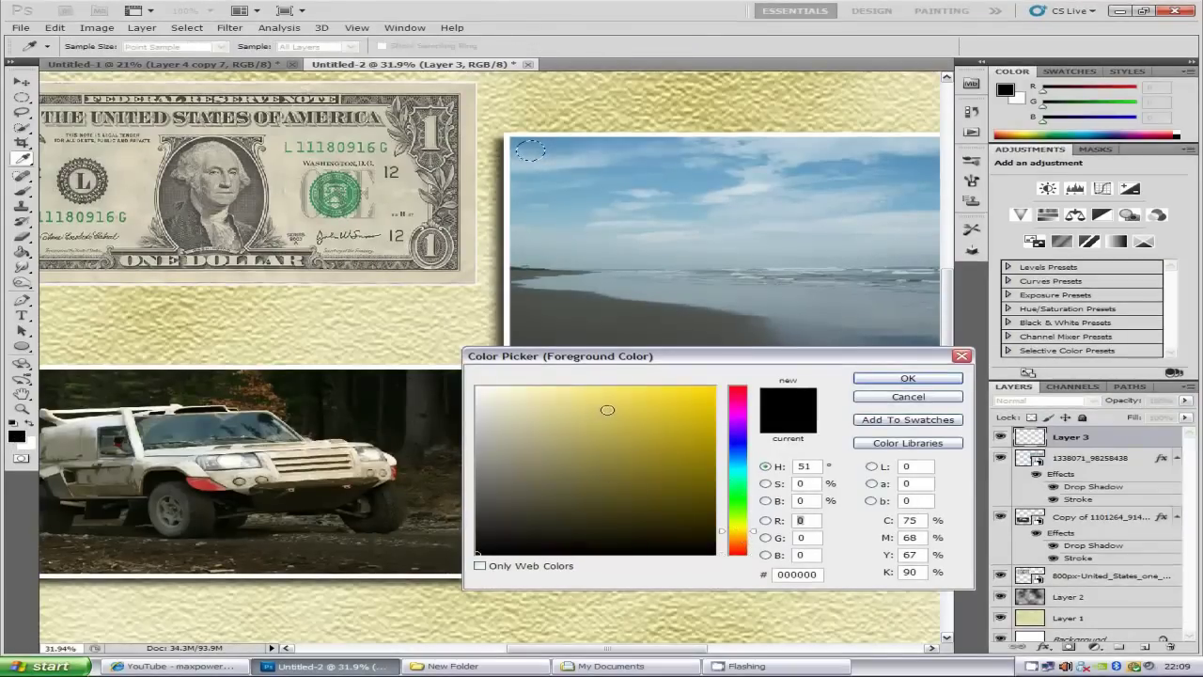
pyautogui.moveTo(613, 406)
pyautogui.mouseDown()
pyautogui.moveTo(633, 422)
pyautogui.moveTo(640, 400)
pyautogui.moveTo(660, 404)
pyautogui.mouseUp()
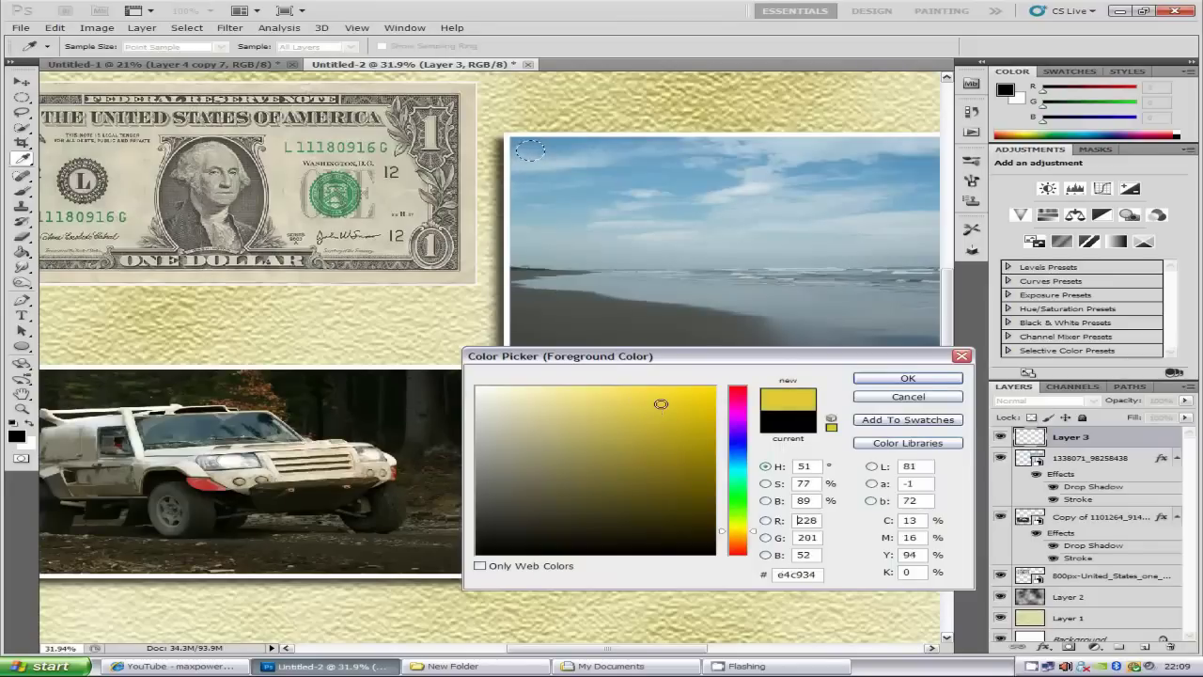
pyautogui.click(887, 380)
# Step: Set the background color to a darker yellow (b3a441) and fill the elliptical selection with a foreground-to-background gradient
pyautogui.click(24, 444)
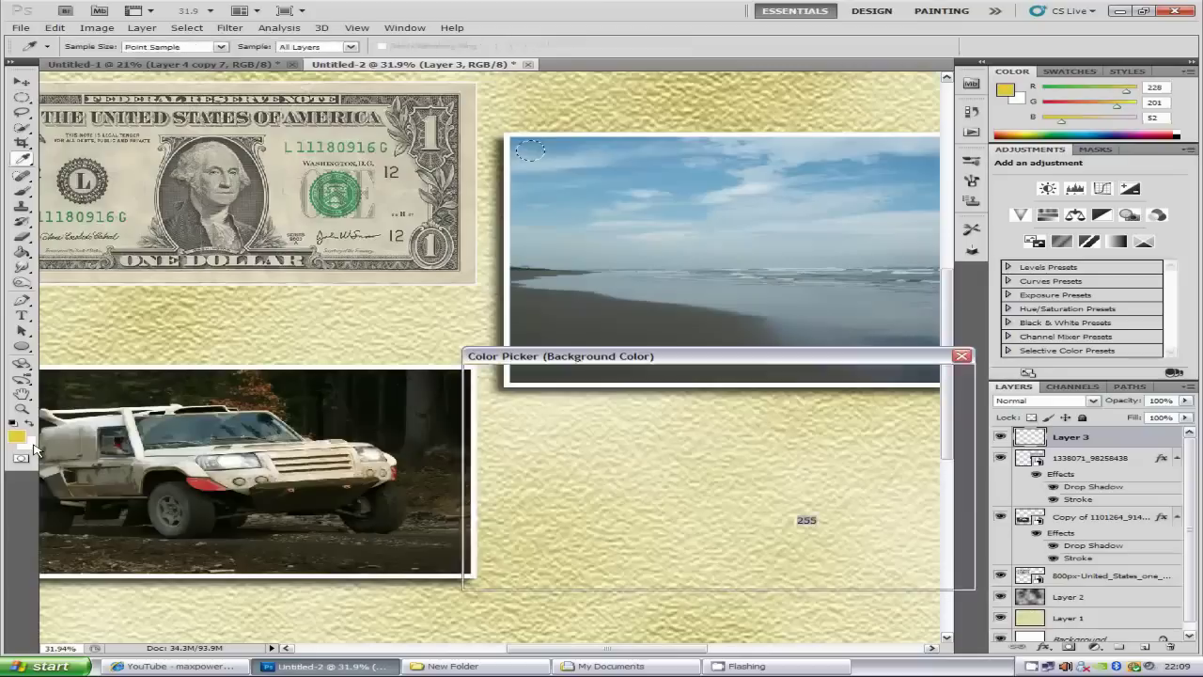
pyautogui.click(743, 530)
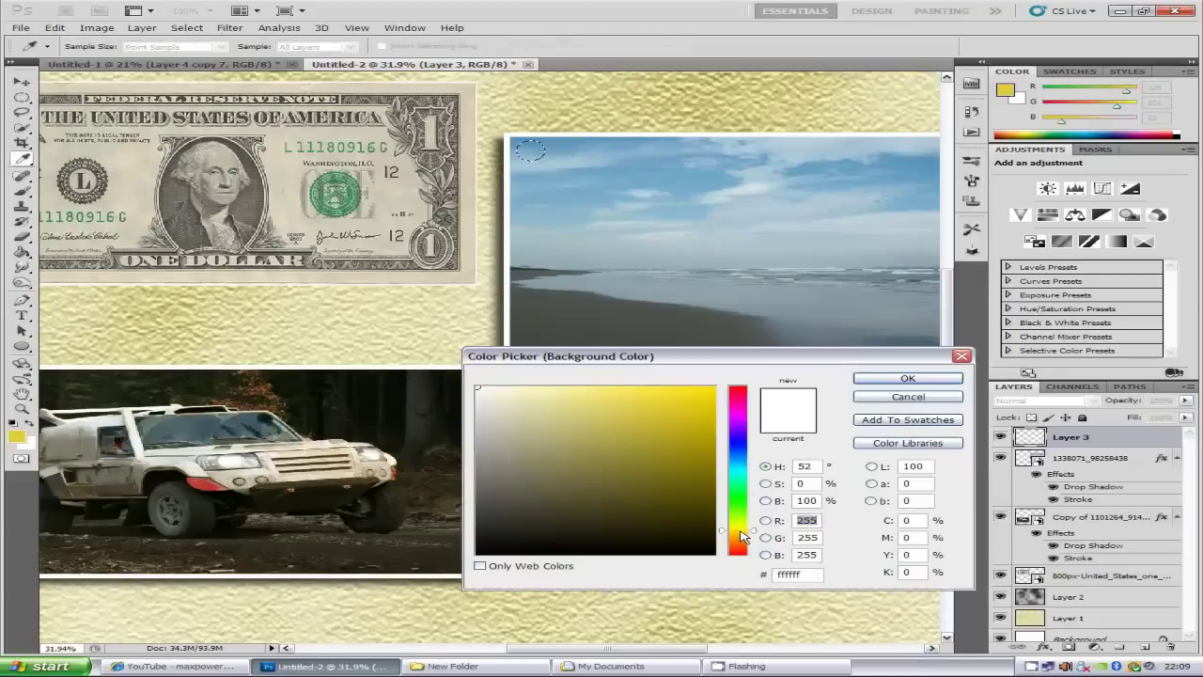
pyautogui.click(628, 436)
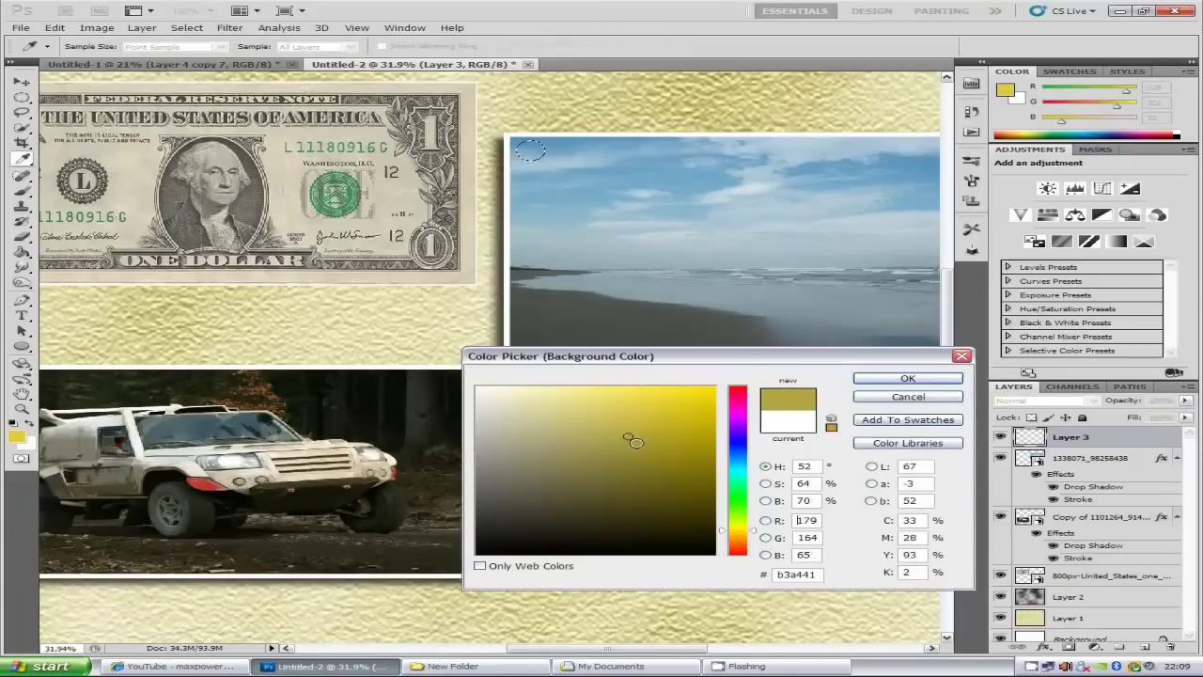
pyautogui.click(908, 378)
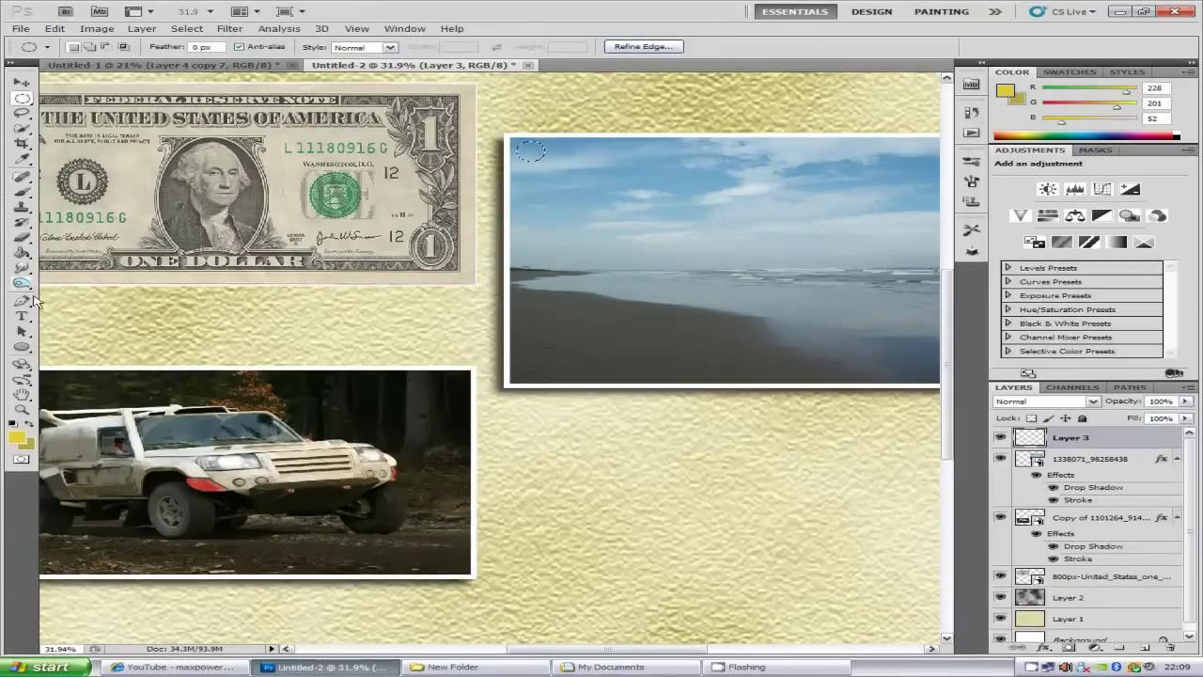
pyautogui.click(23, 256)
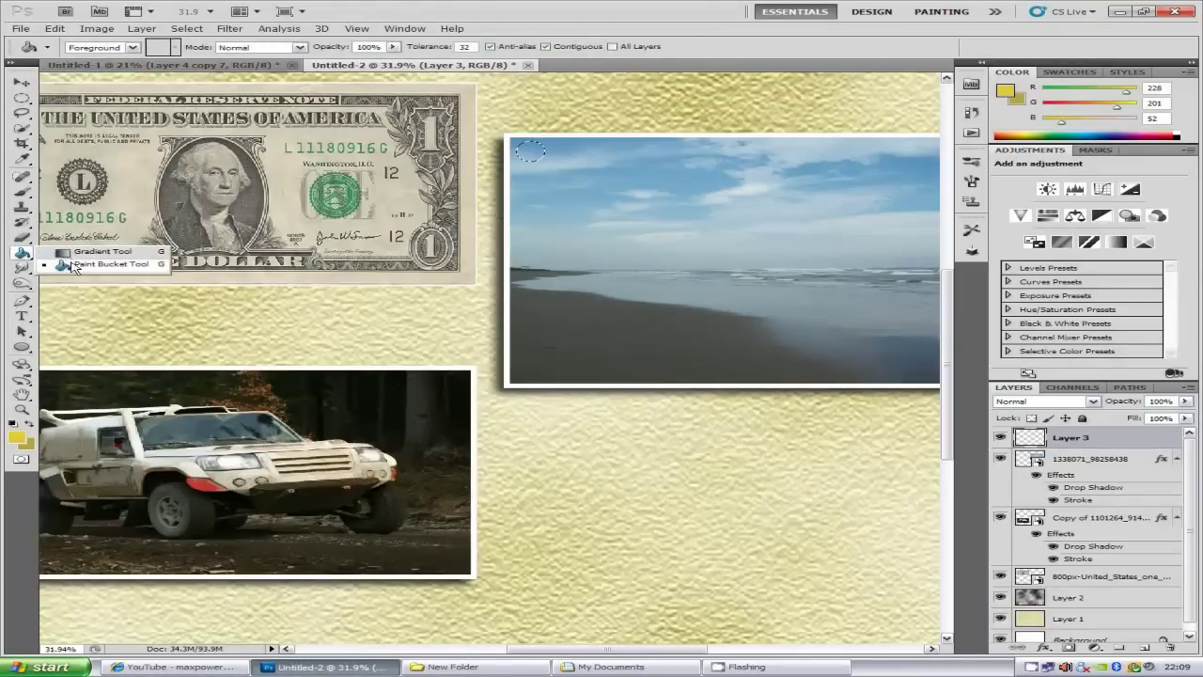
pyautogui.click(78, 252)
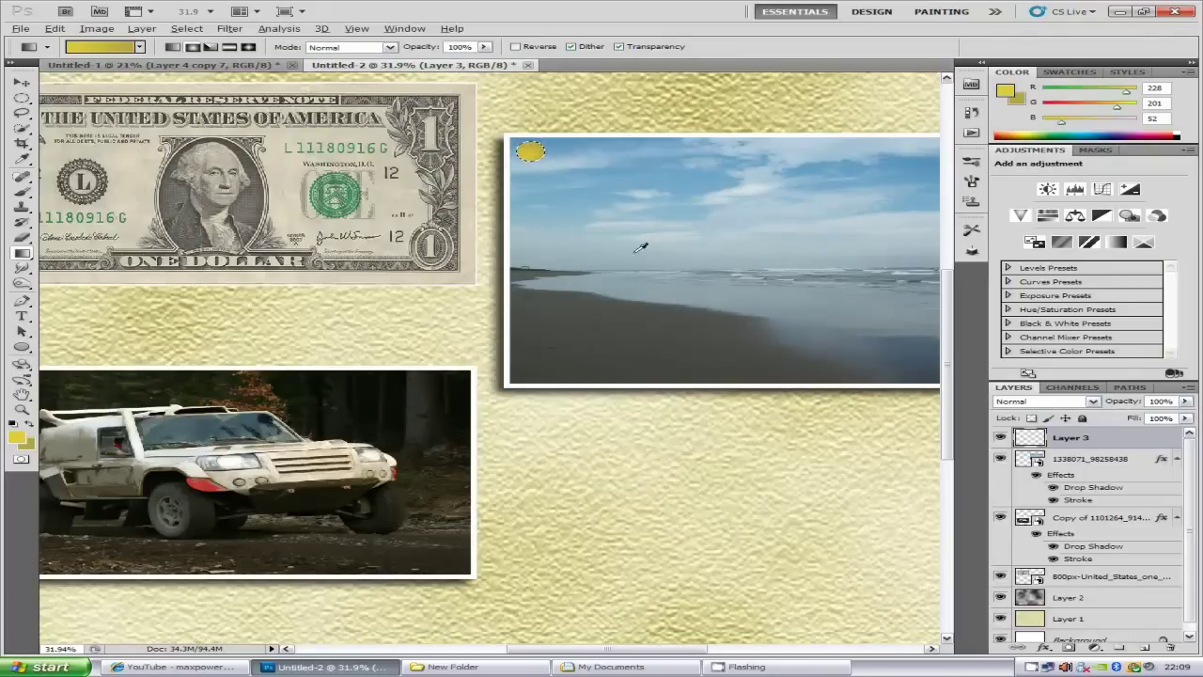
# Step: Paint a near-white (fcfcf9) highlight on the upper right of the yellow pin head with a soft 25 px brush
pyautogui.scroll(3, 640, 247)
pyautogui.scroll(2, 542, 159)
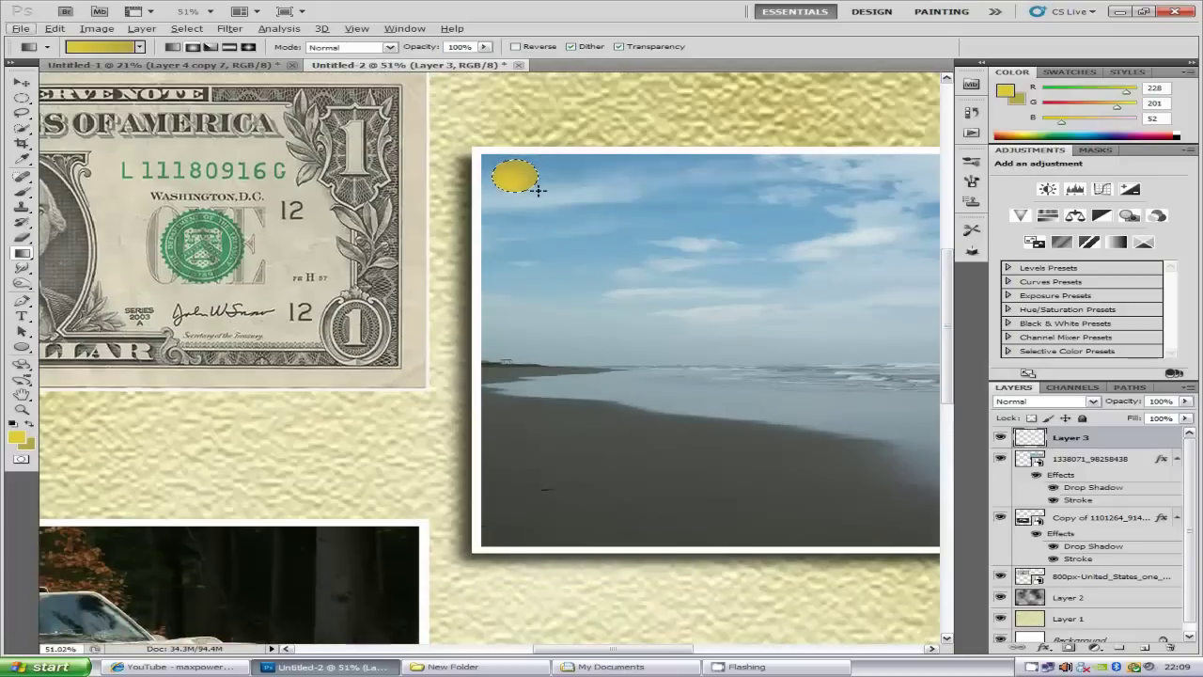
pyautogui.scroll(2, 536, 184)
pyautogui.scroll(1, 536, 184)
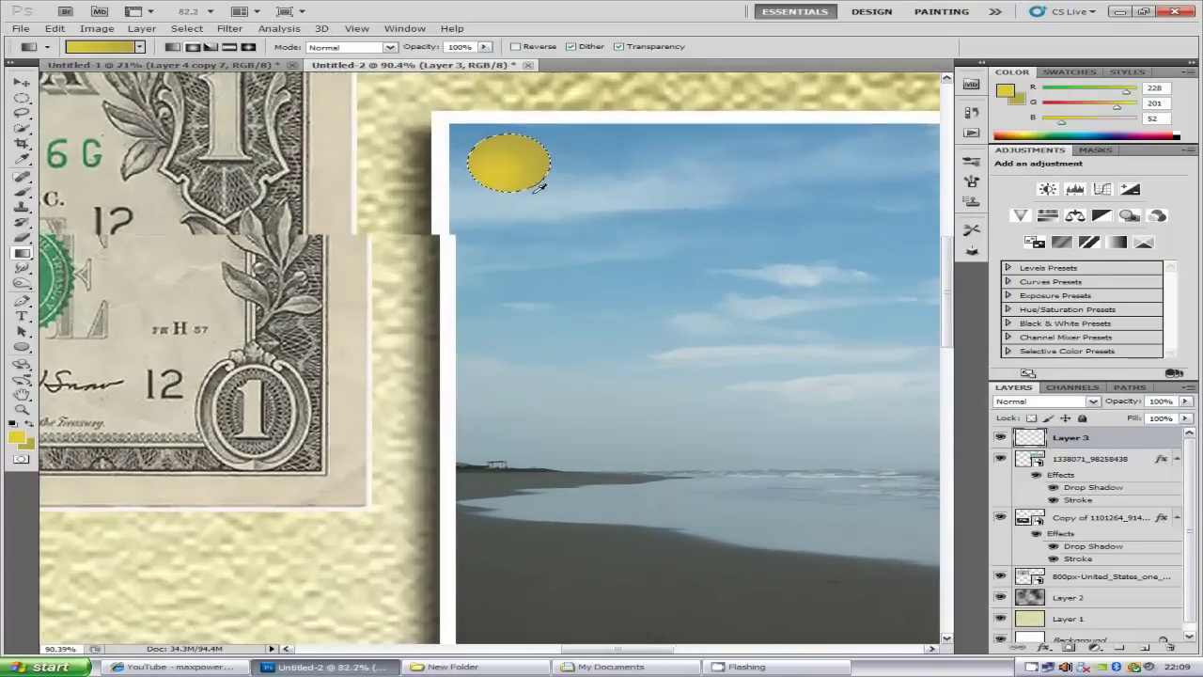
pyautogui.click(20, 193)
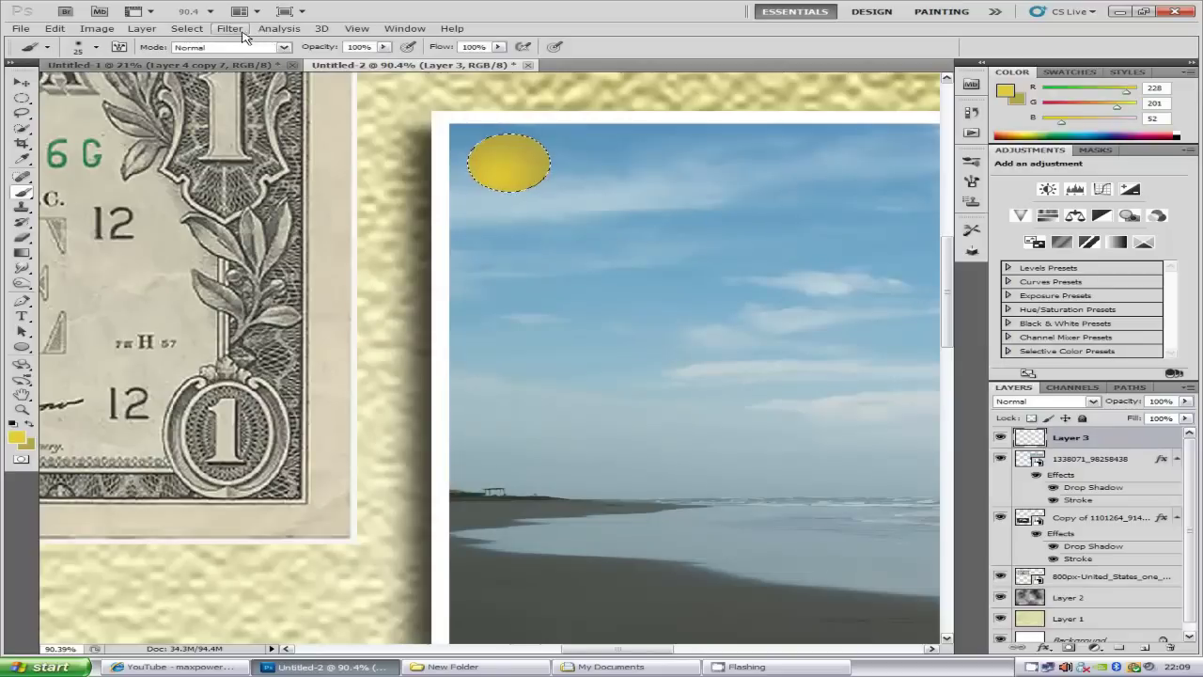
pyautogui.click(96, 47)
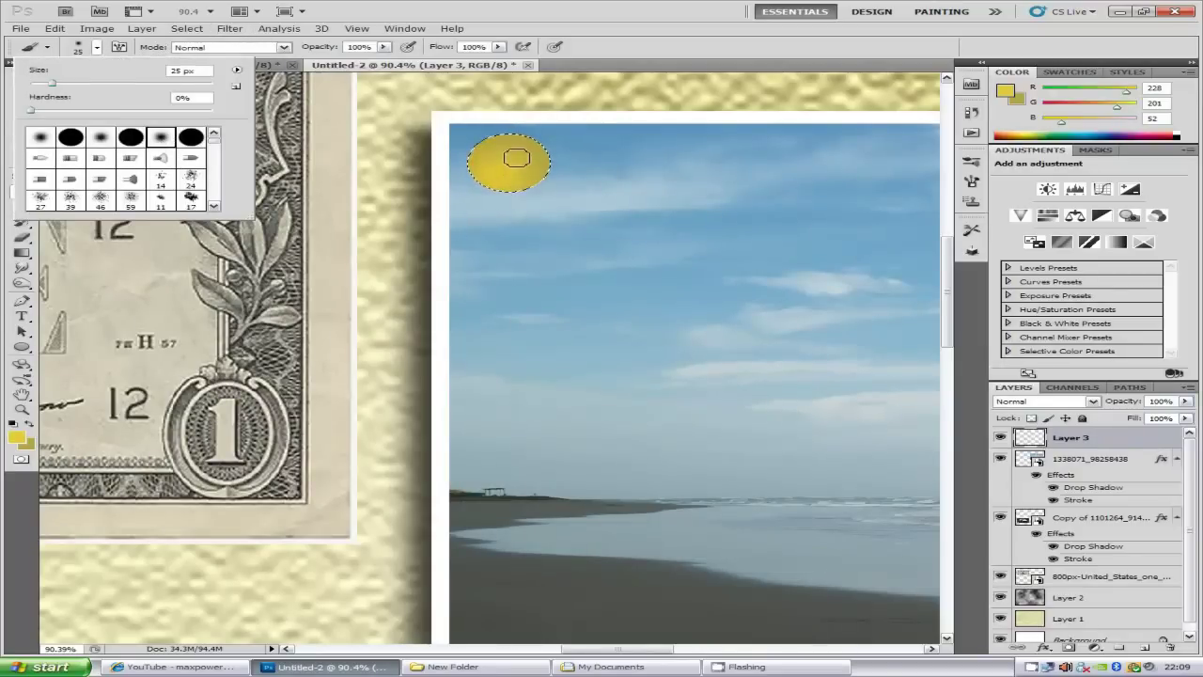
pyautogui.click(17, 437)
pyautogui.click(477, 388)
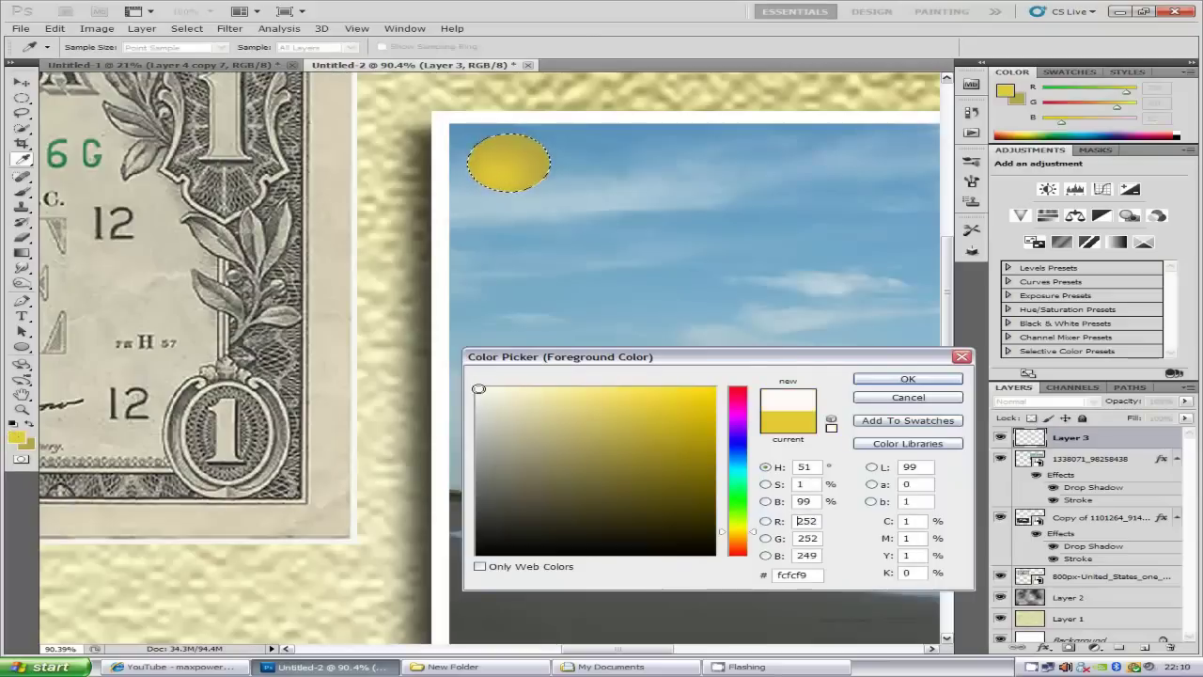
pyautogui.click(931, 379)
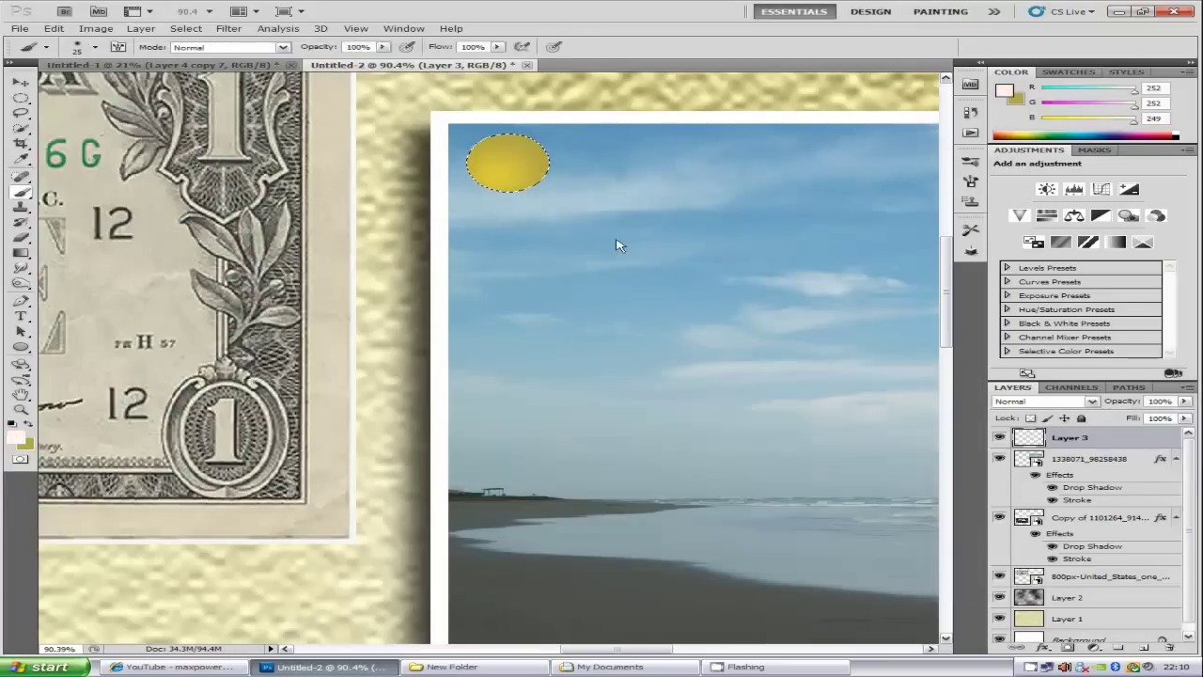
pyautogui.click(525, 156)
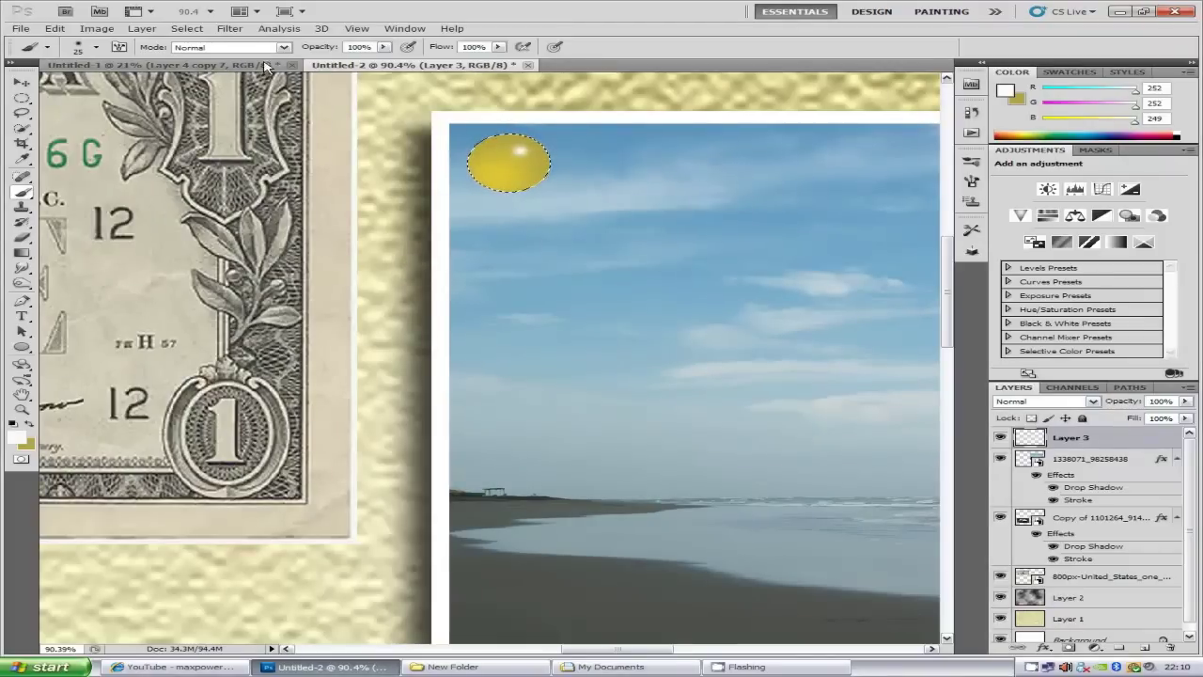
# Step: Soften the pin head with a Gaussian Blur of 5.5 pixels radius
pyautogui.click(230, 28)
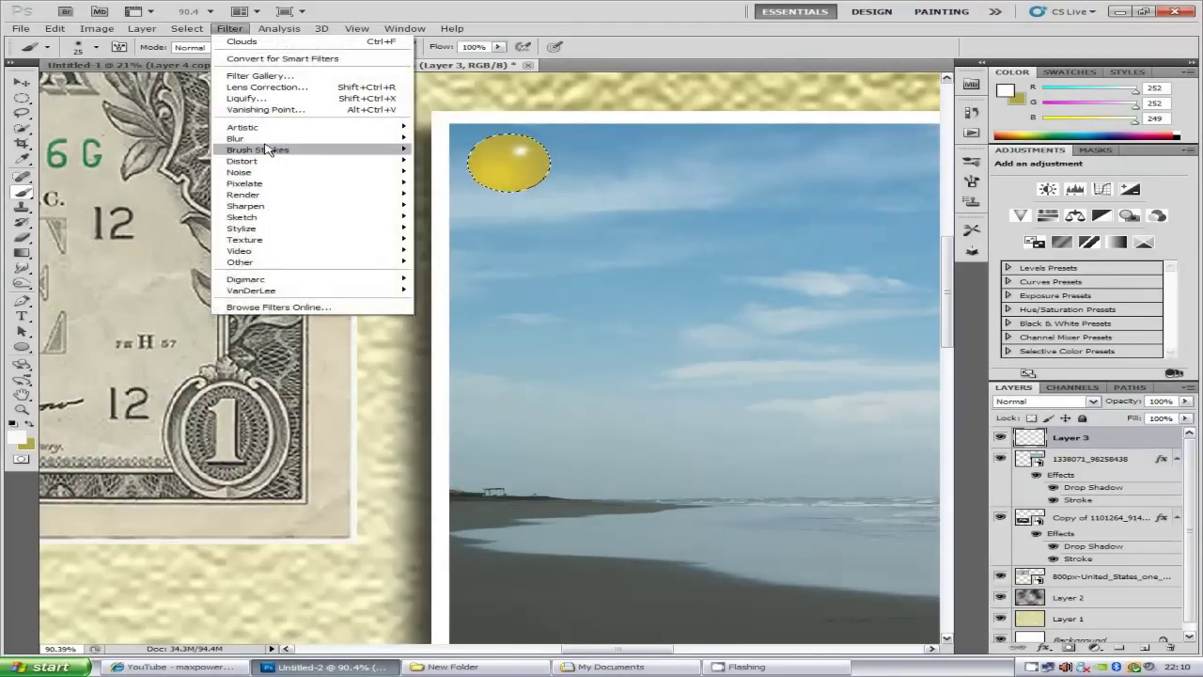
pyautogui.moveTo(265, 141)
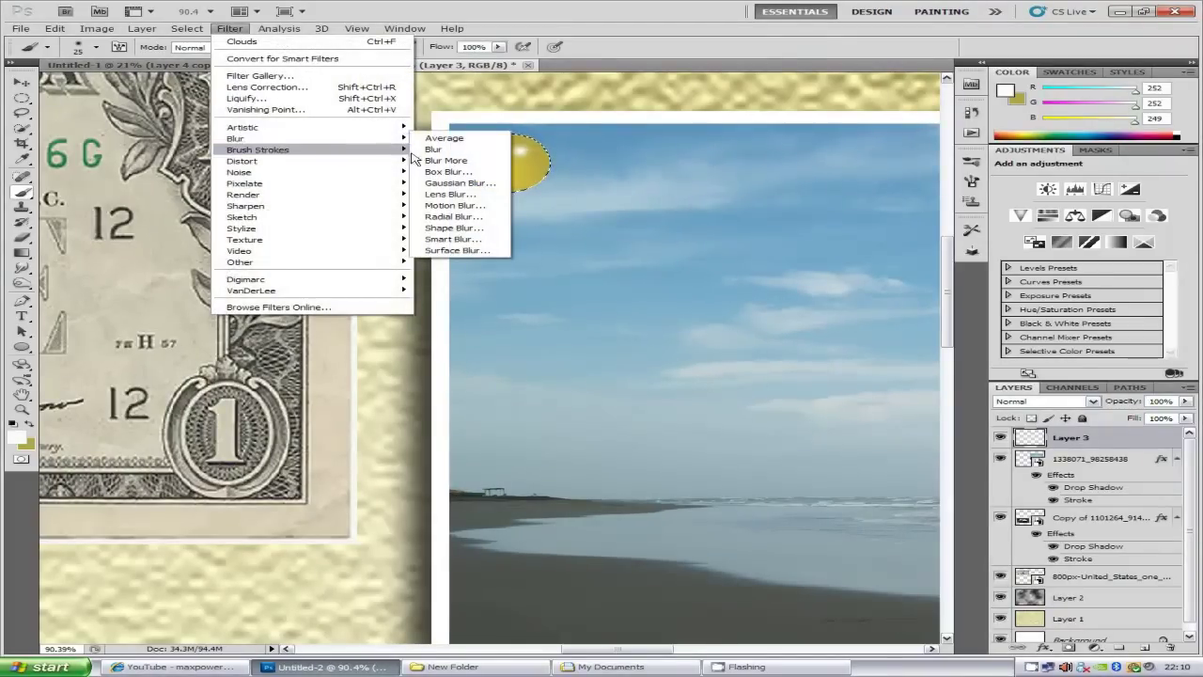
pyautogui.click(456, 183)
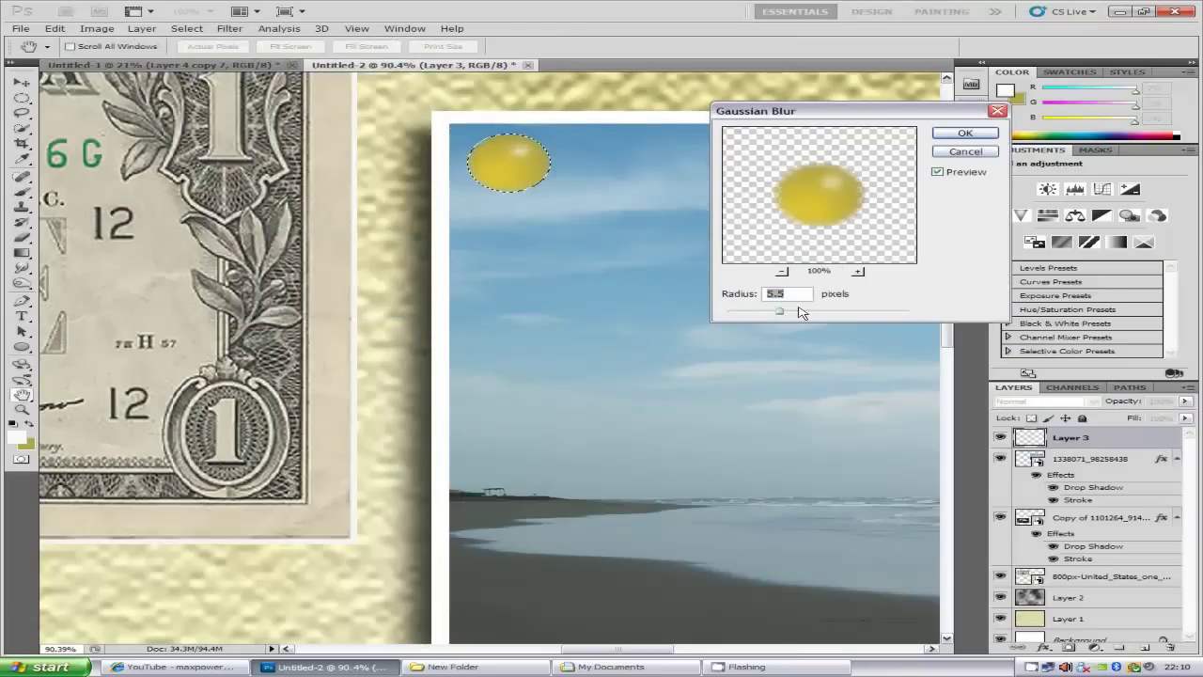
pyautogui.click(965, 132)
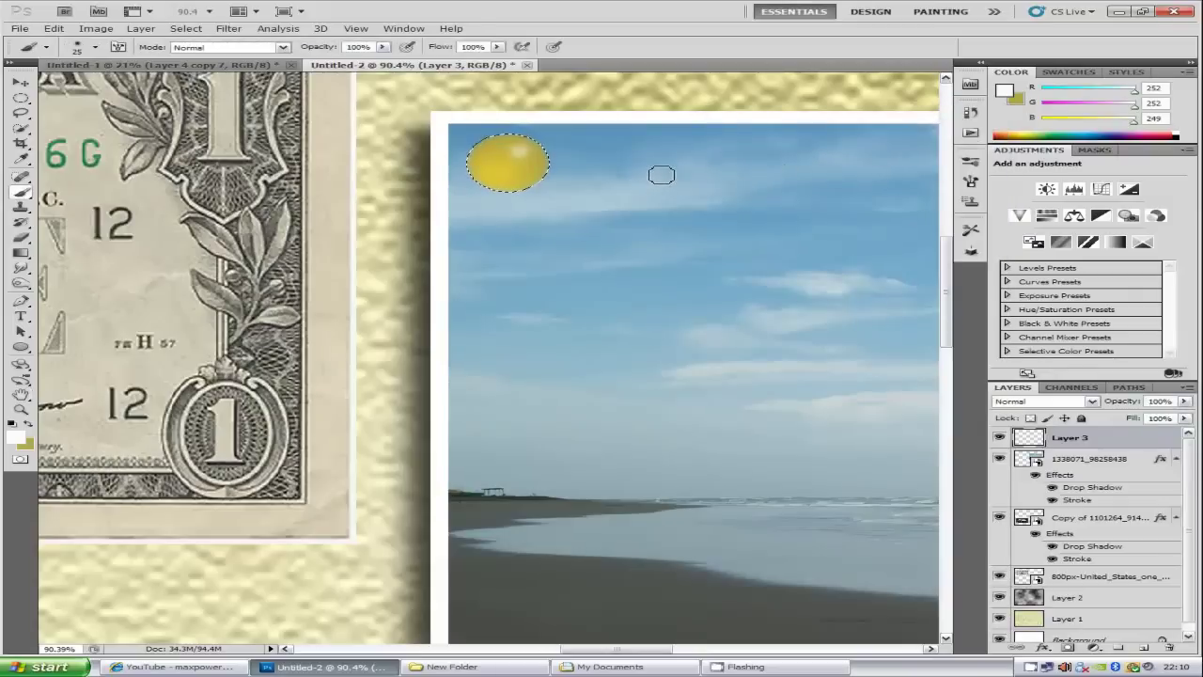
# Step: Deselect the pin head and place a copy of it in the beach picture's upper-right corner
pyautogui.scroll(-3, 658, 172)
pyautogui.scroll(-4, 676, 157)
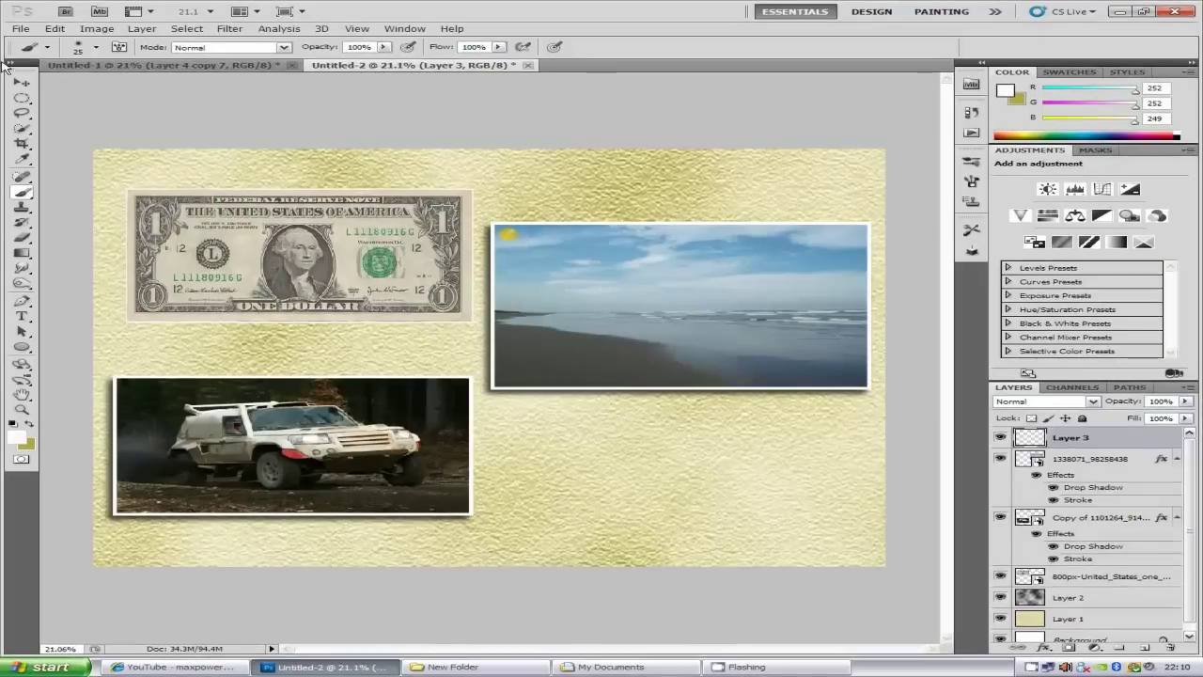
pyautogui.click(22, 85)
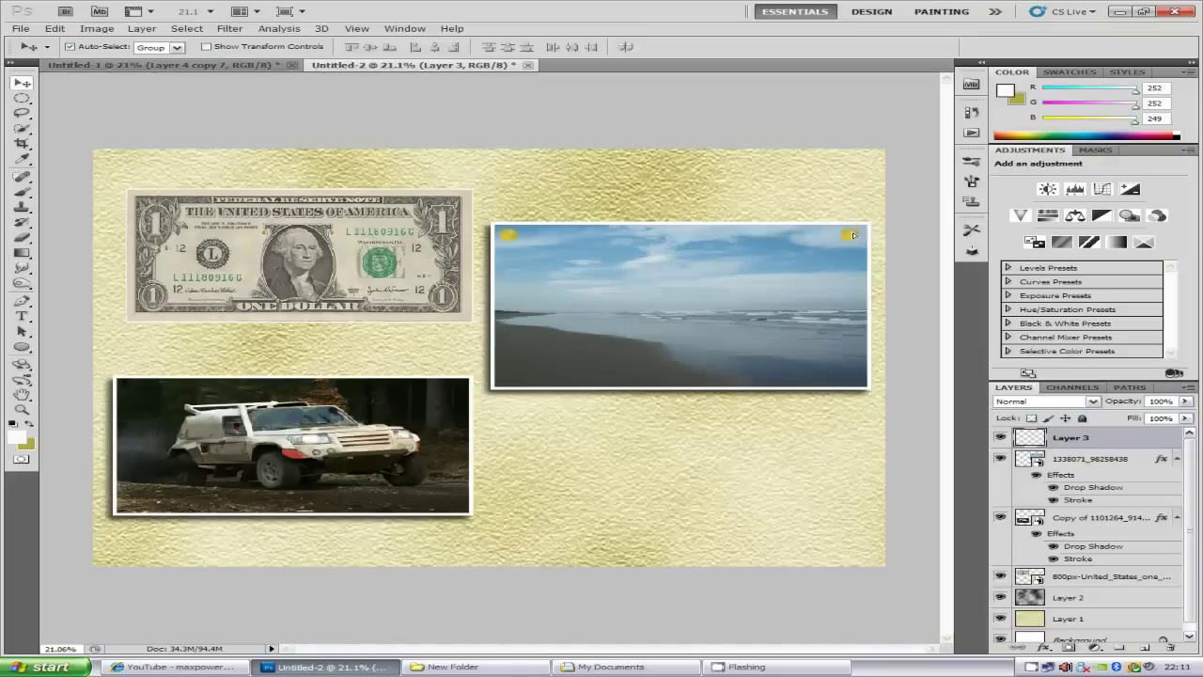
pyautogui.hotkey('ctrl', 'j')
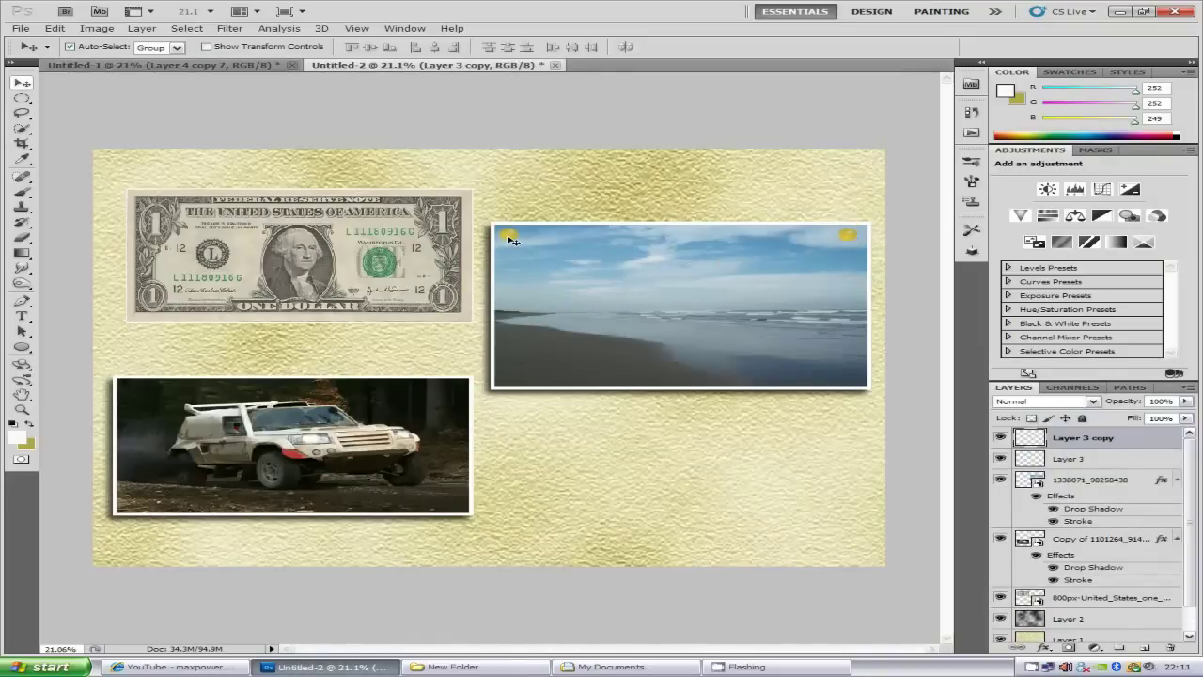
# Step: Place pin copies at the middle of the dollar bill's top edge and of the car picture's top and bottom edges
pyautogui.hotkey('ctrl', 'j')
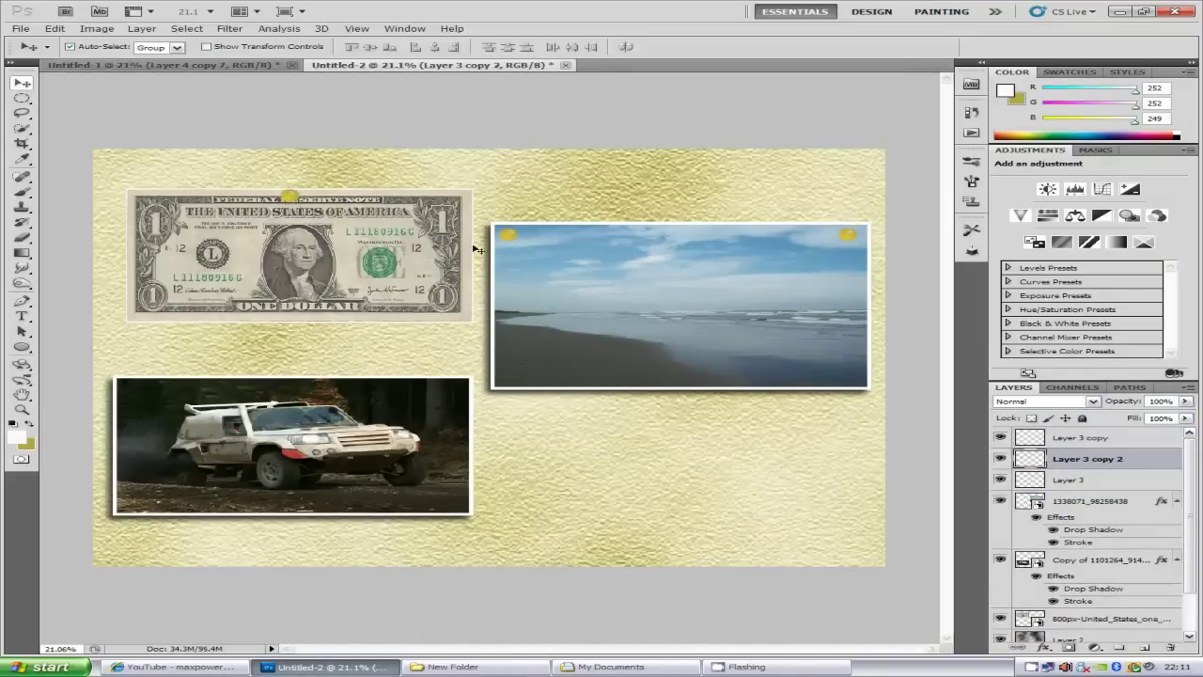
pyautogui.moveTo(505, 240); pyautogui.dragTo(280, 390)
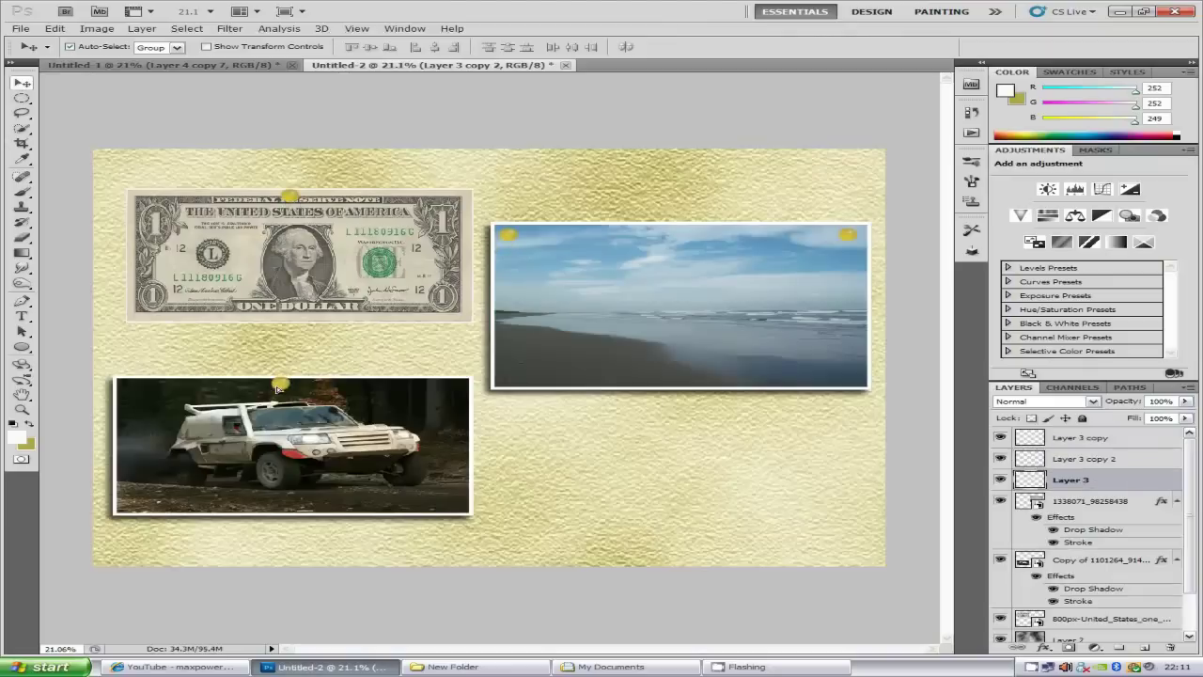
pyautogui.moveTo(513, 240); pyautogui.dragTo(290, 511)
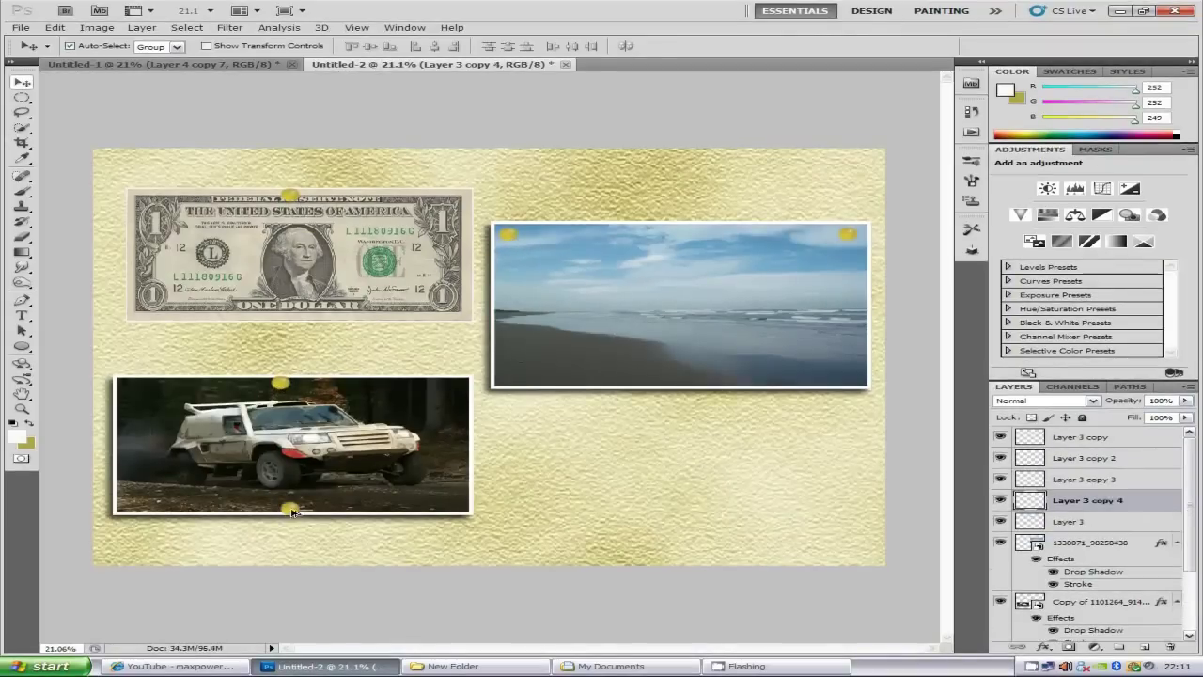